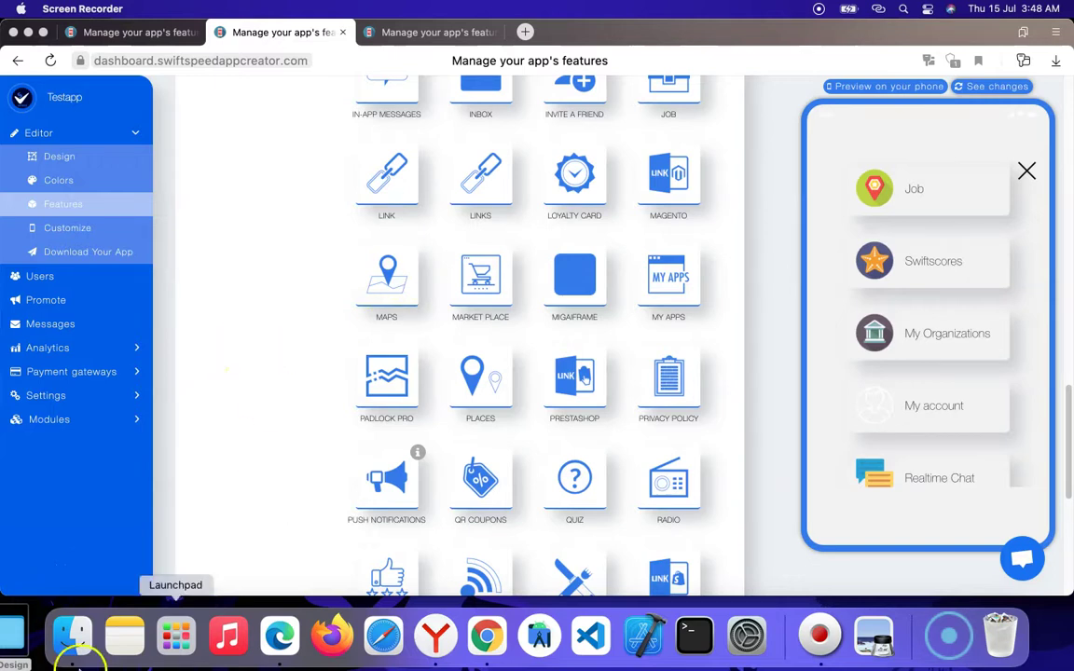
# Reload the app's features, find the Quiz feature among the available pages and add it to the app
pyautogui.scroll(5, 443, 456)
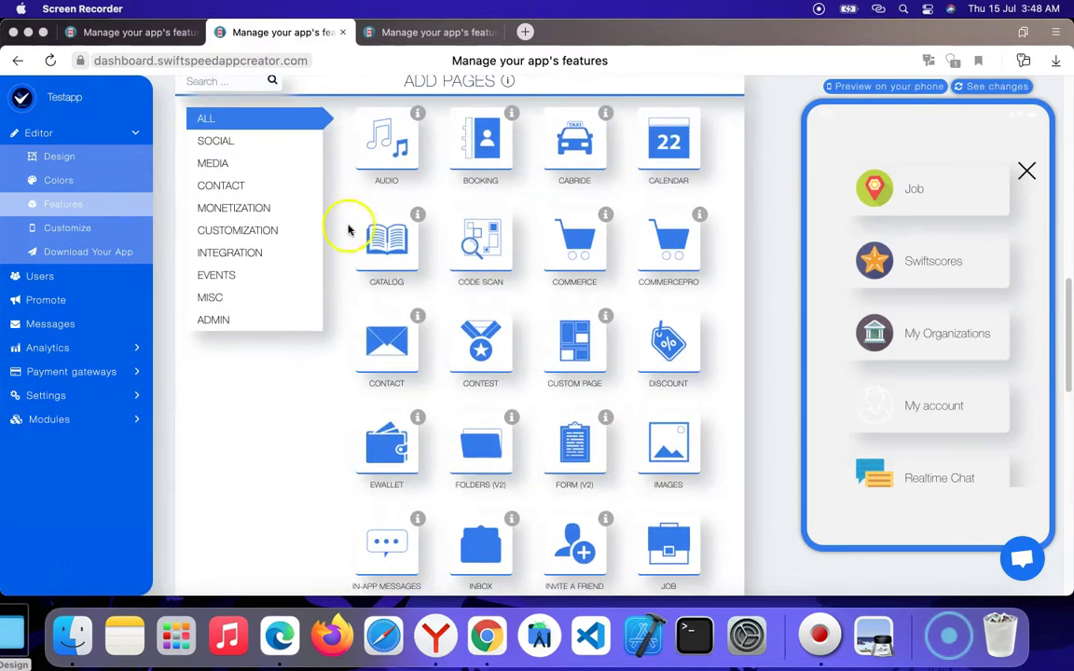
pyautogui.scroll(10, 412, 148)
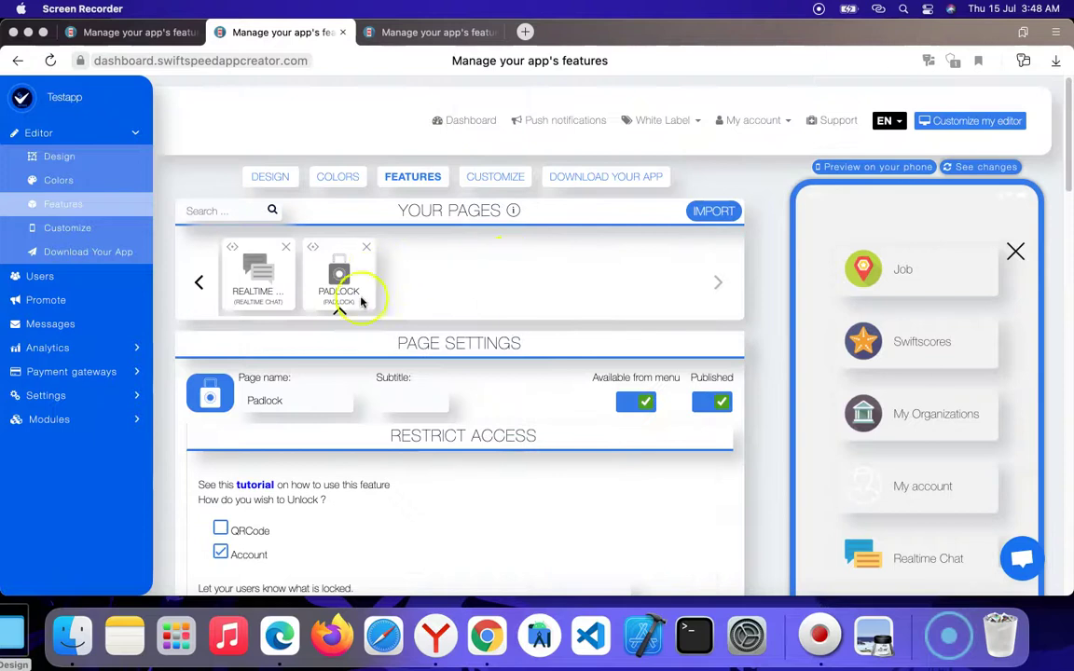
pyautogui.click(337, 282)
pyautogui.click(420, 178)
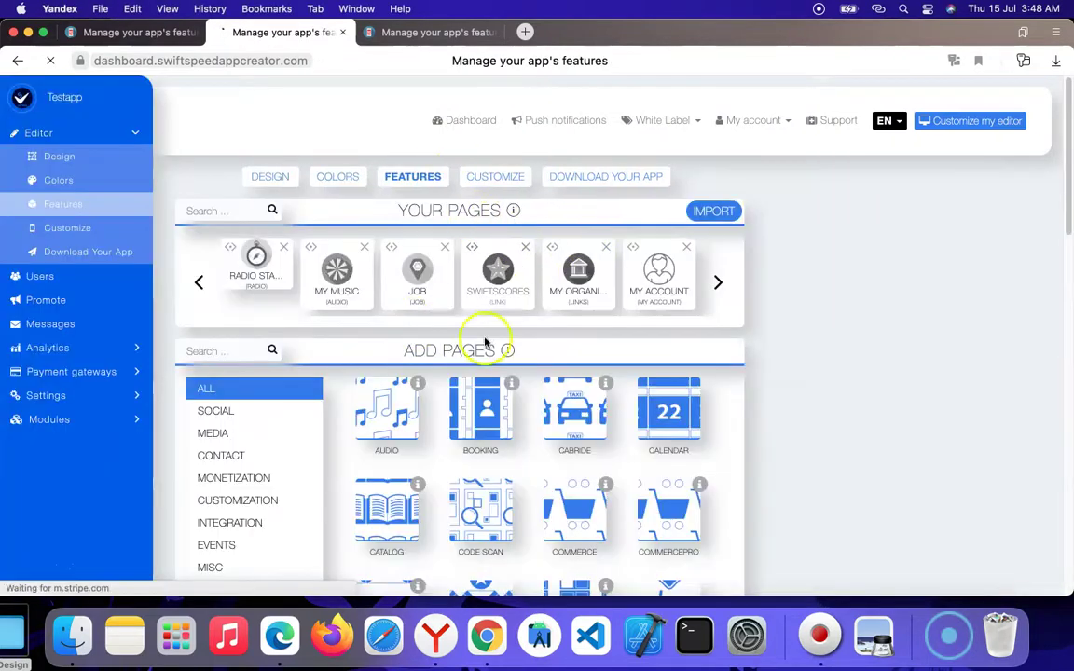
pyautogui.scroll(-15, 511, 419)
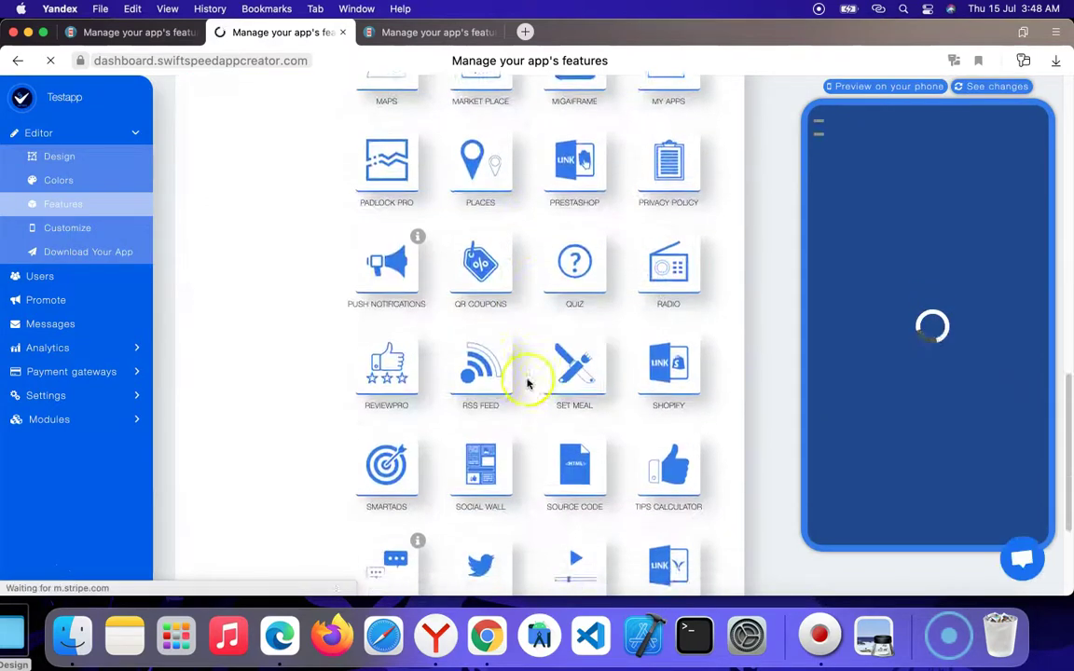
pyautogui.scroll(15, 517, 215)
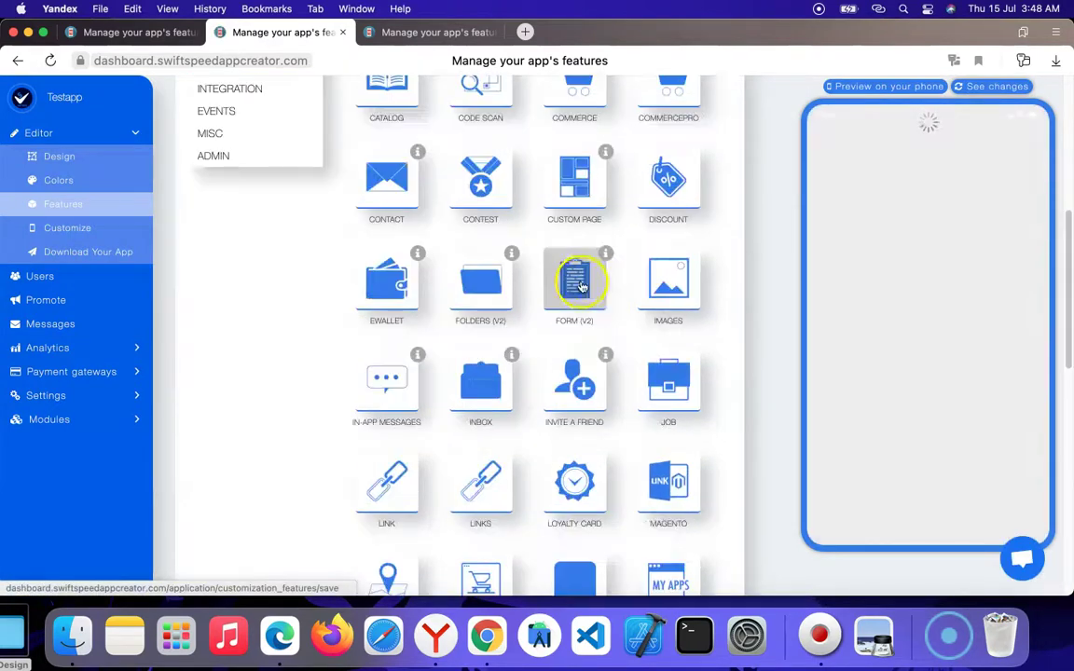
pyautogui.scroll(-9, 508, 456)
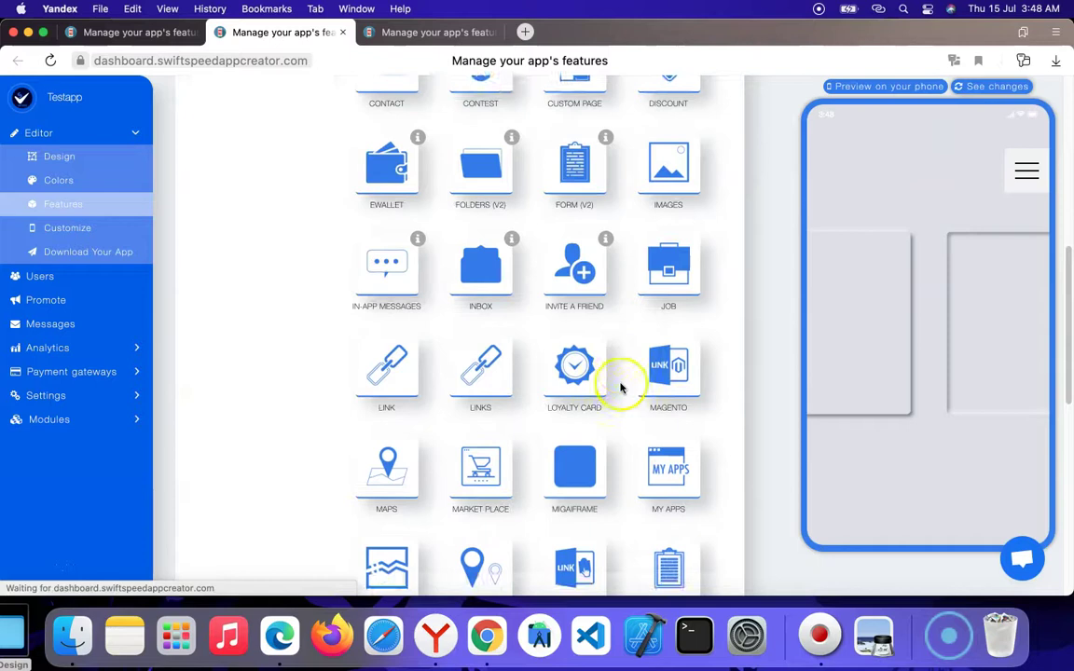
pyautogui.scroll(-2, 604, 383)
pyautogui.scroll(10, 407, 388)
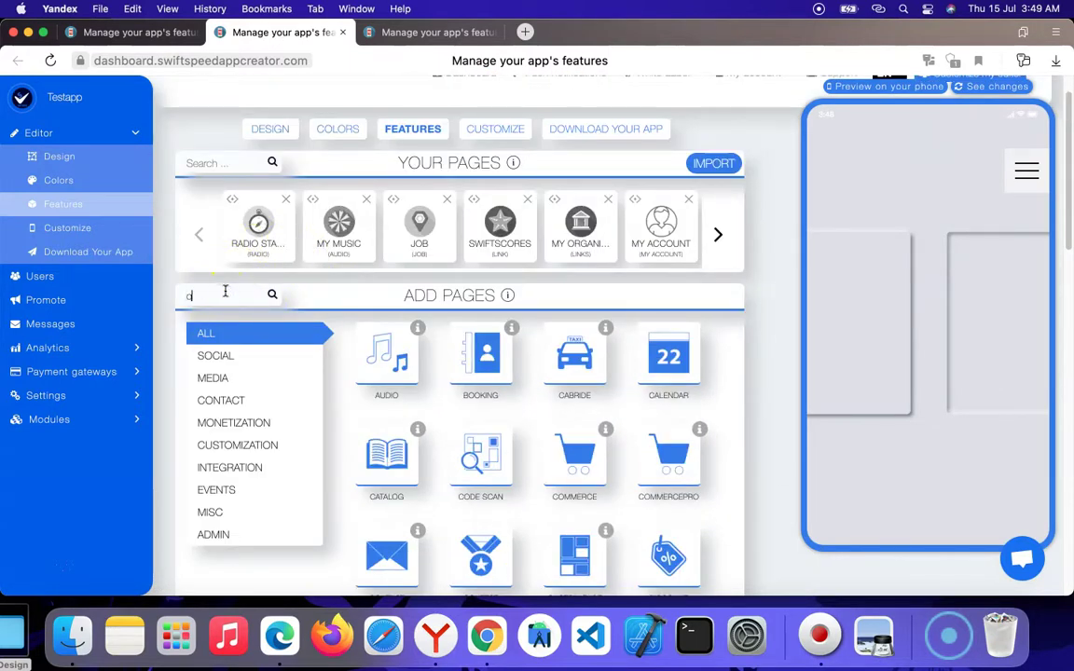
pyautogui.click(498, 370)
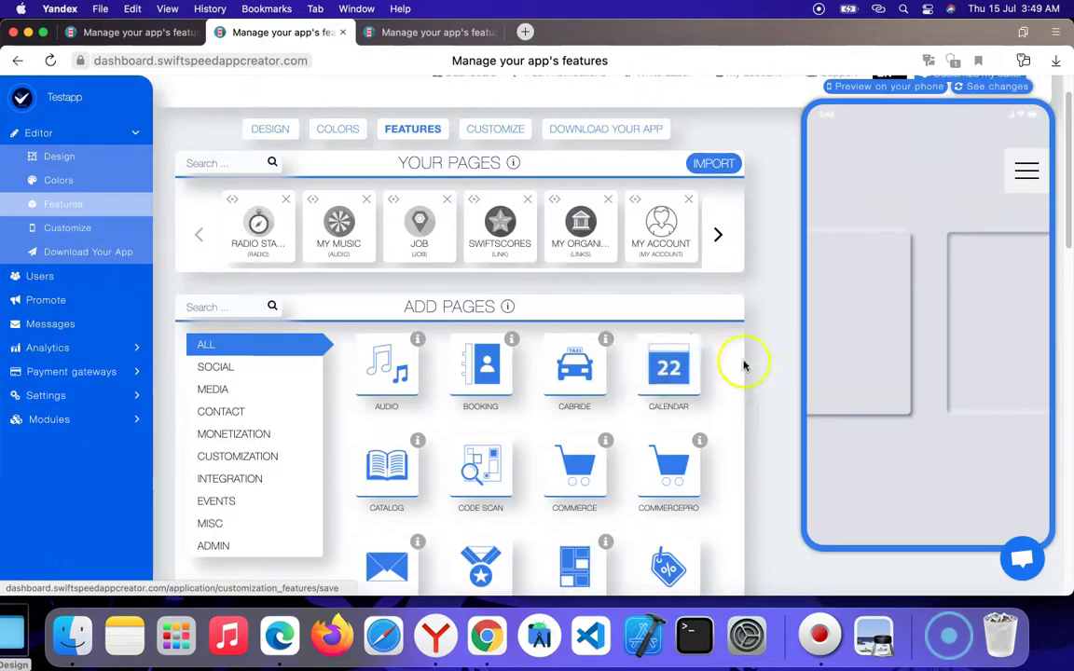
# Review the Quiz page's background design options, its settings and the area for published quiz results
pyautogui.scroll(-3, 406, 347)
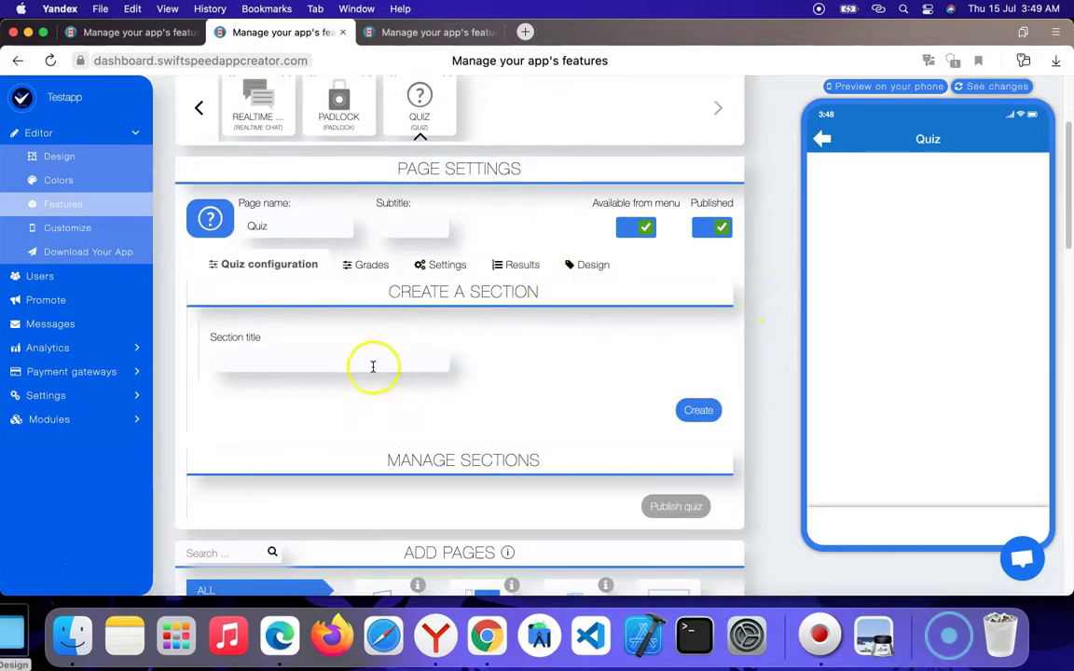
pyautogui.click(595, 267)
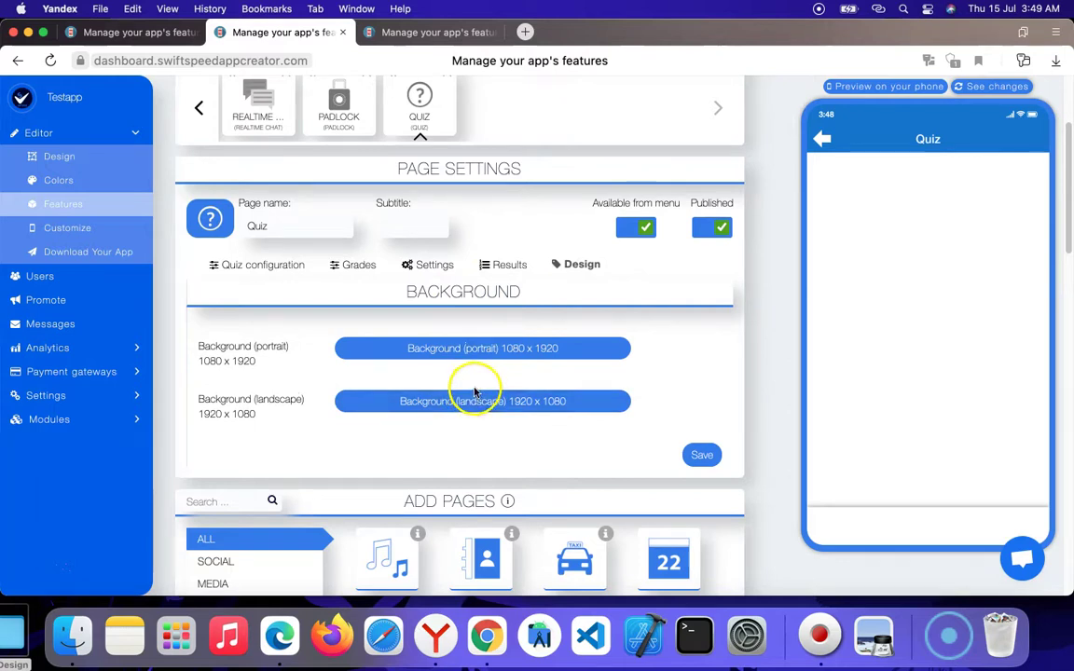
pyautogui.click(508, 268)
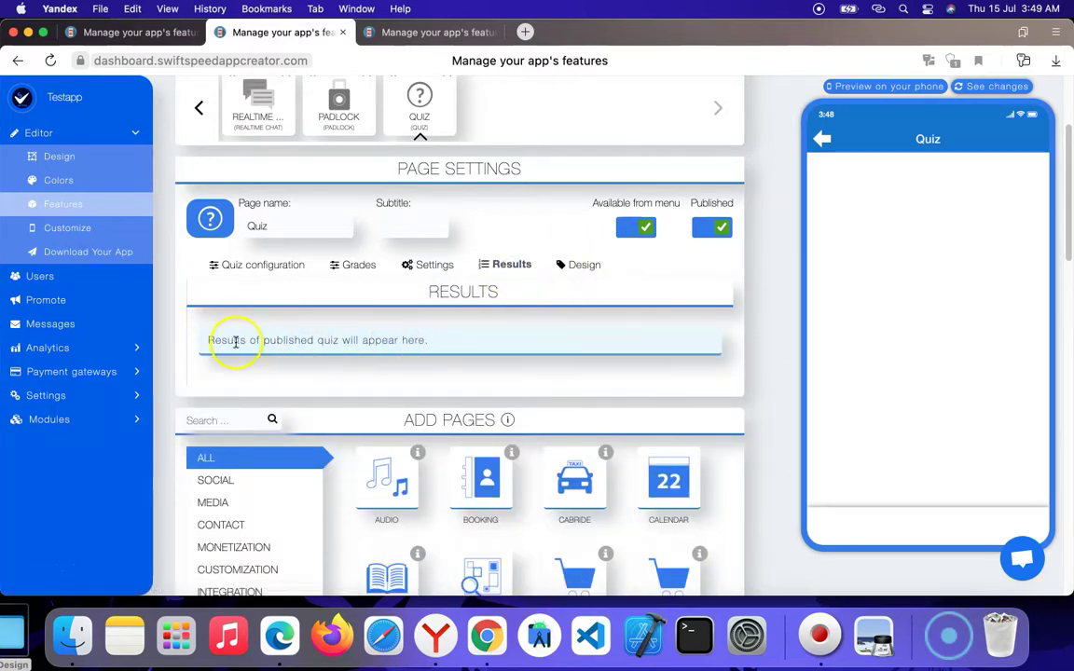
pyautogui.moveTo(197, 350); pyautogui.dragTo(589, 353)
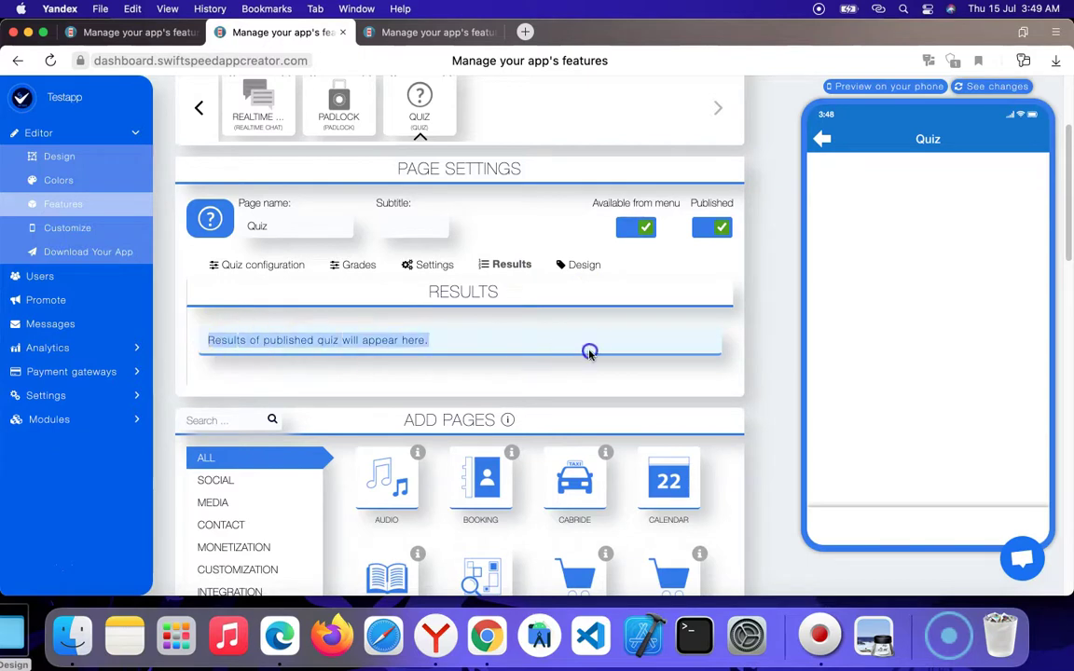
pyautogui.click(431, 268)
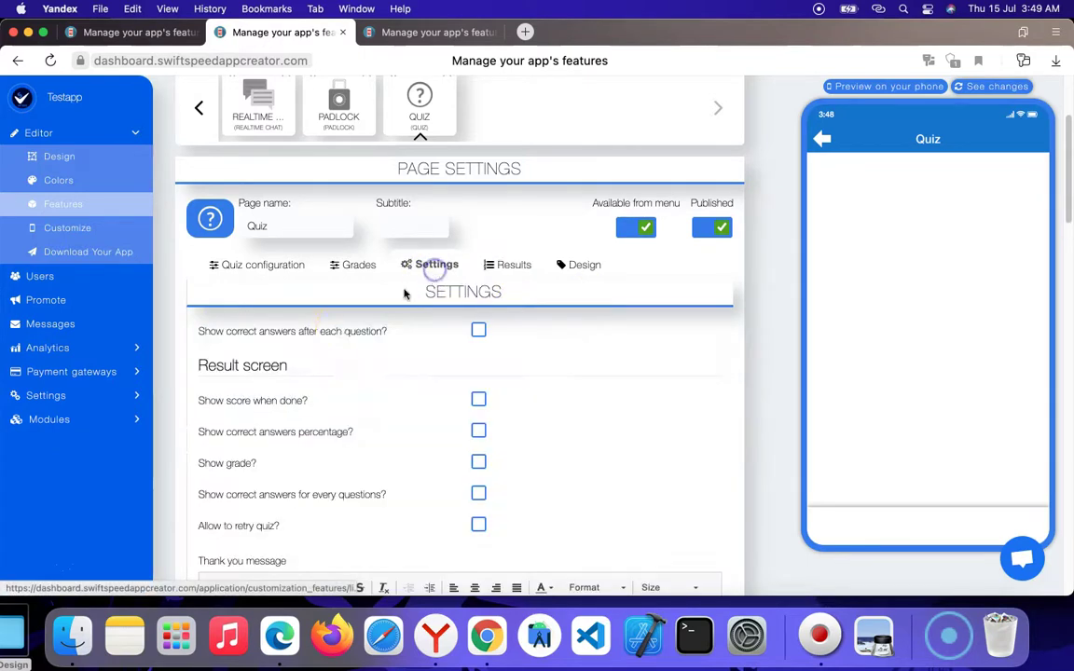
pyautogui.click(512, 268)
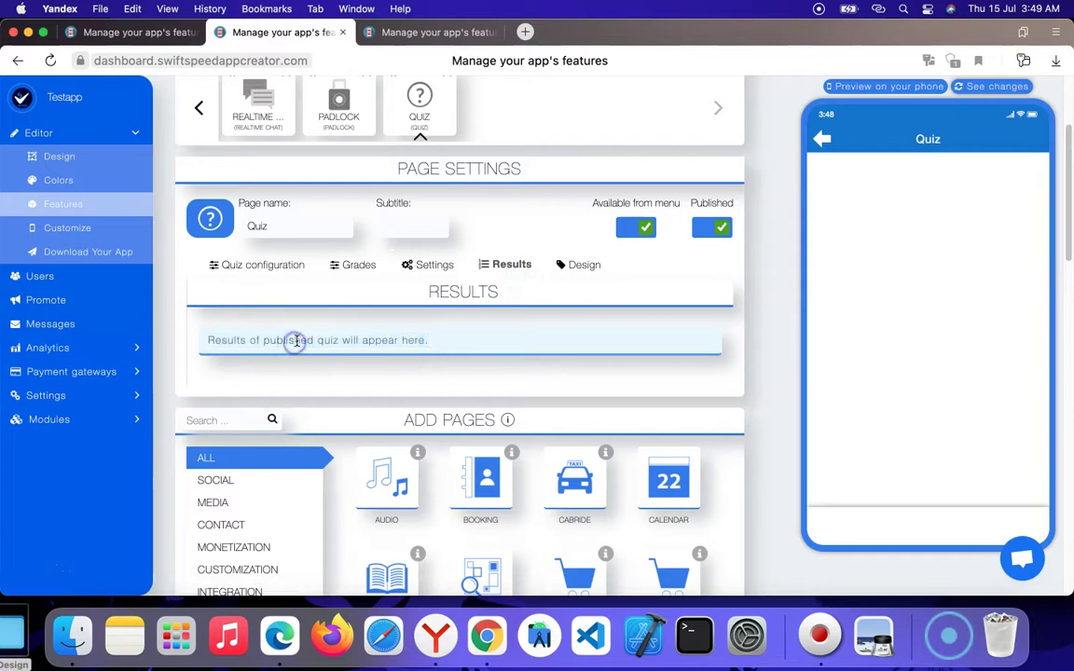
pyautogui.moveTo(304, 342); pyautogui.dragTo(161, 362)
pyautogui.click(412, 341)
pyautogui.click(407, 323)
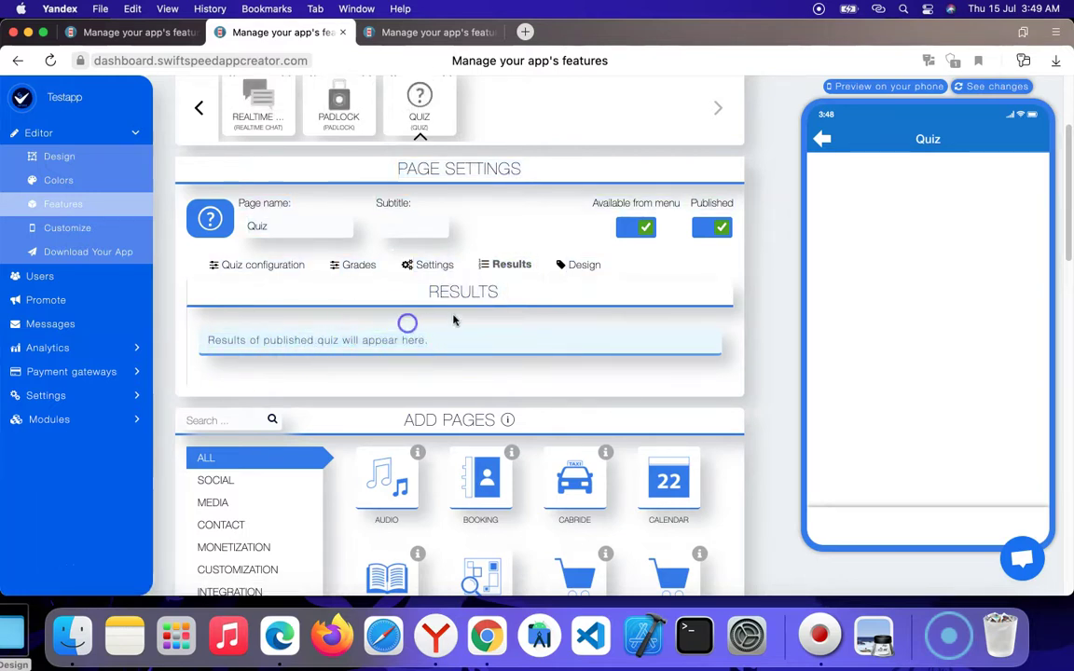
# Enable showing correct answers after each question, score, correct percentage, grade and correct answers for every question, and allow retrying the quiz
pyautogui.click(438, 270)
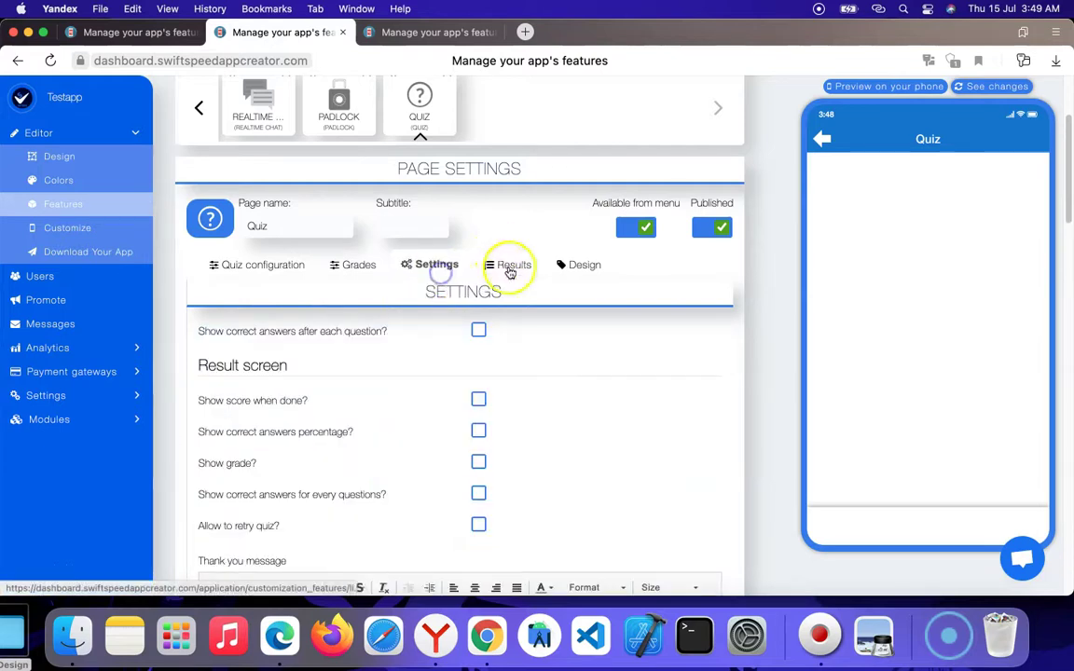
pyautogui.click(480, 331)
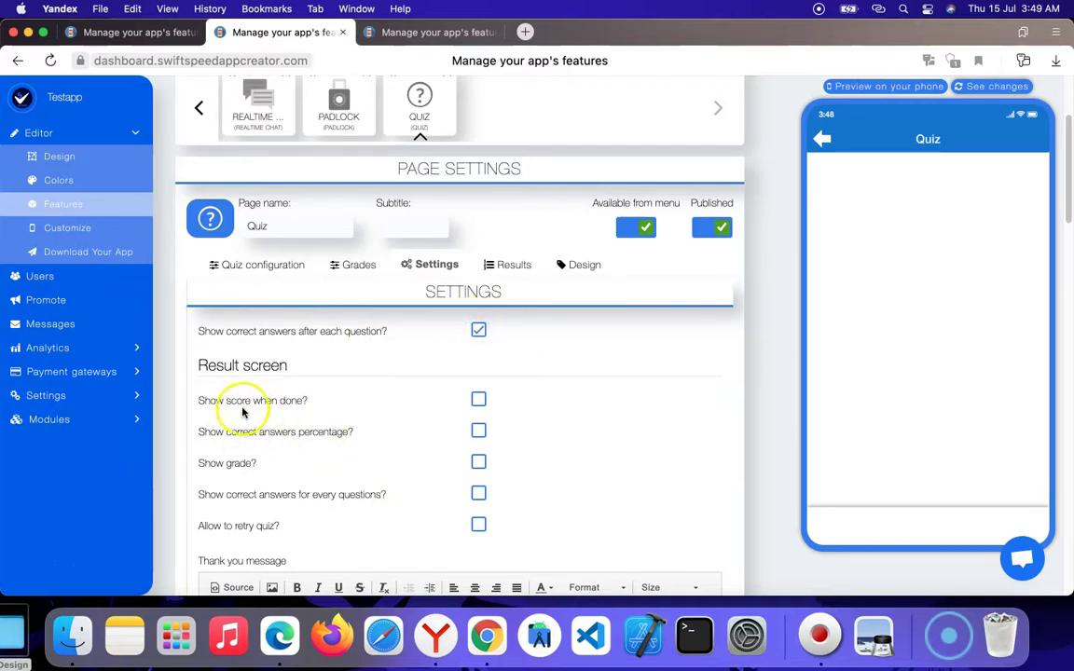
pyautogui.click(477, 401)
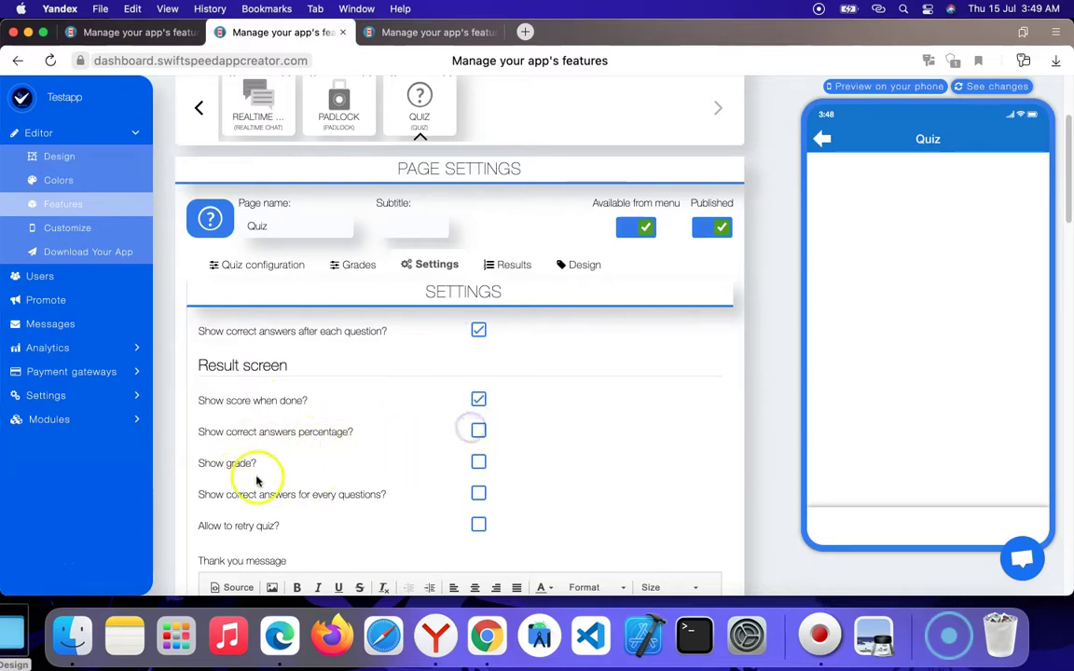
pyautogui.click(478, 432)
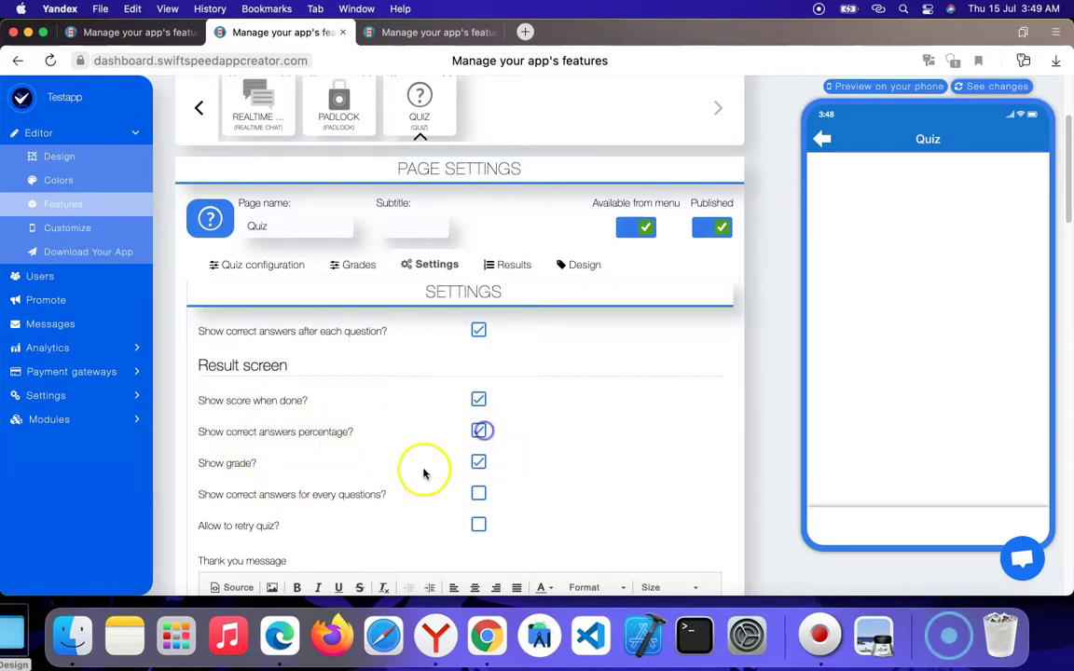
pyautogui.scroll(-1, 317, 485)
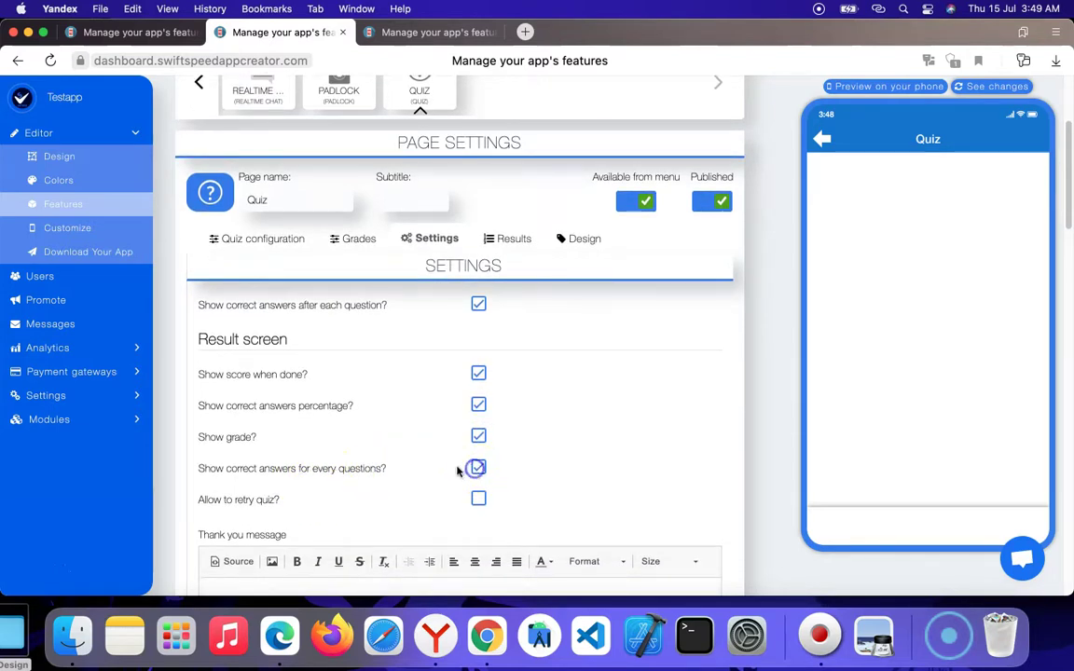
pyautogui.scroll(-5, 327, 447)
pyautogui.click(478, 392)
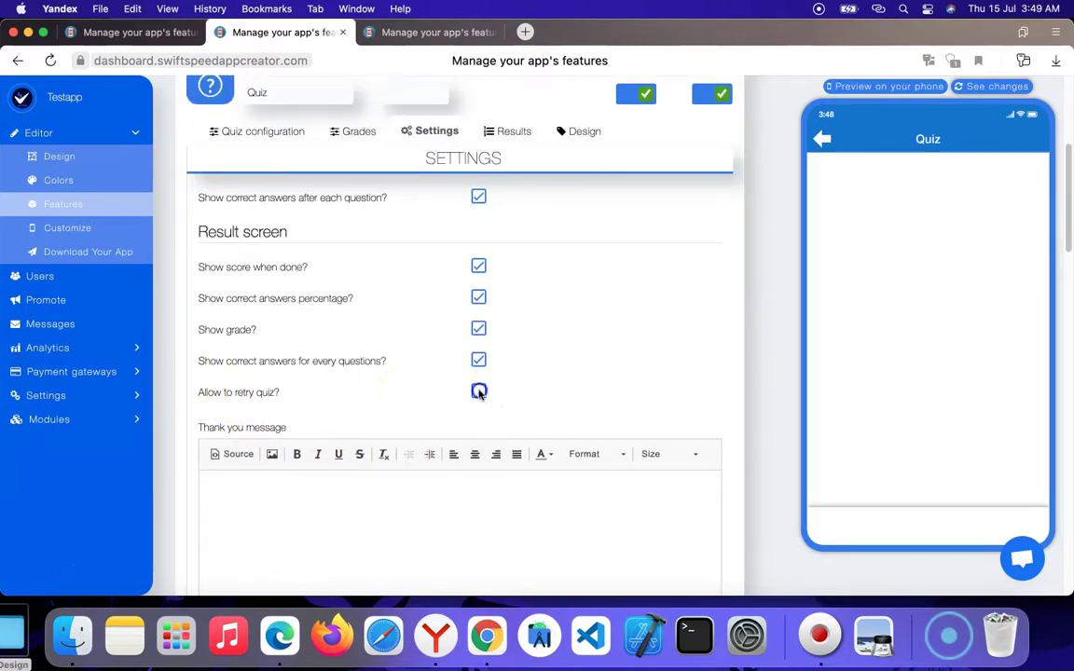
# Set the quiz's thank you message to "Your quiz has been concluded", save the settings and check the saved options
pyautogui.scroll(-8, 443, 403)
pyautogui.click(346, 333)
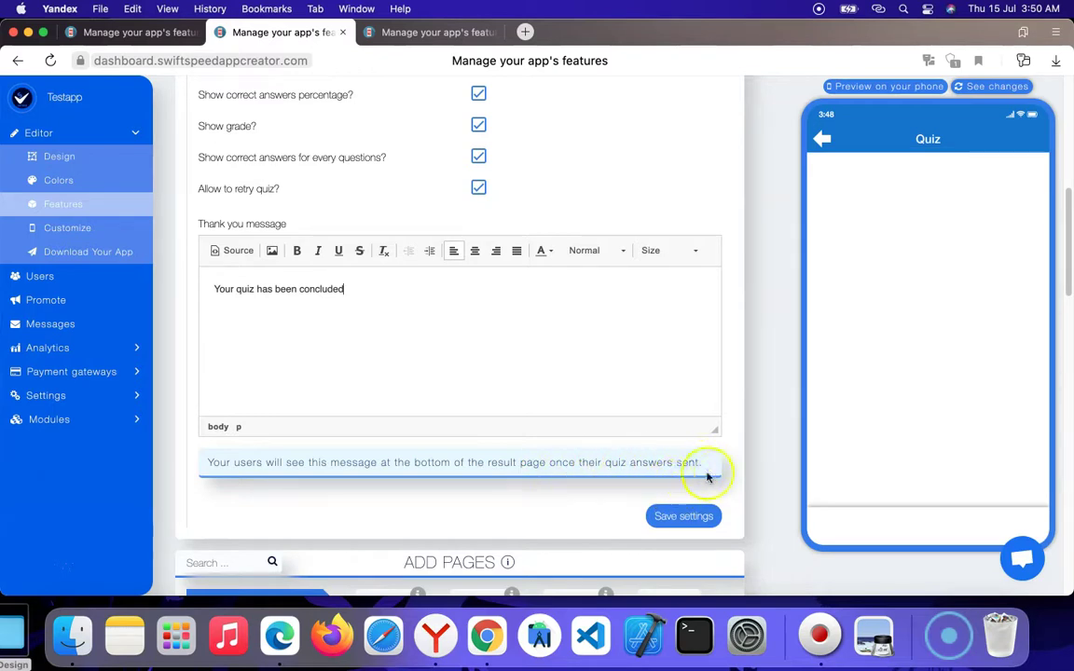
pyautogui.click(675, 516)
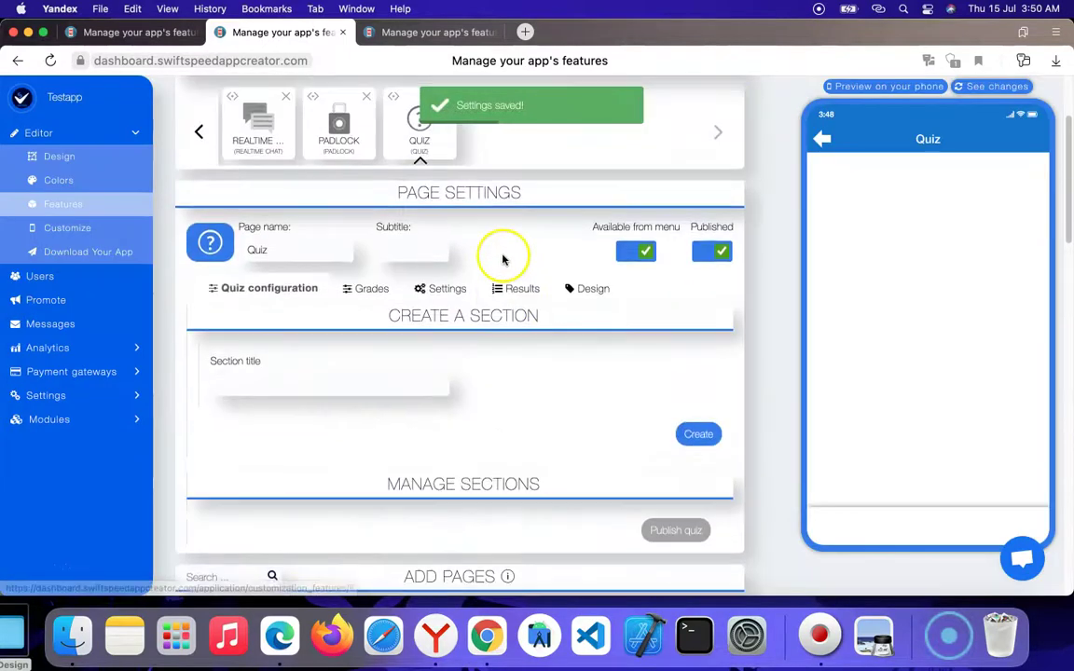
pyautogui.click(436, 288)
pyautogui.scroll(-5, 462, 419)
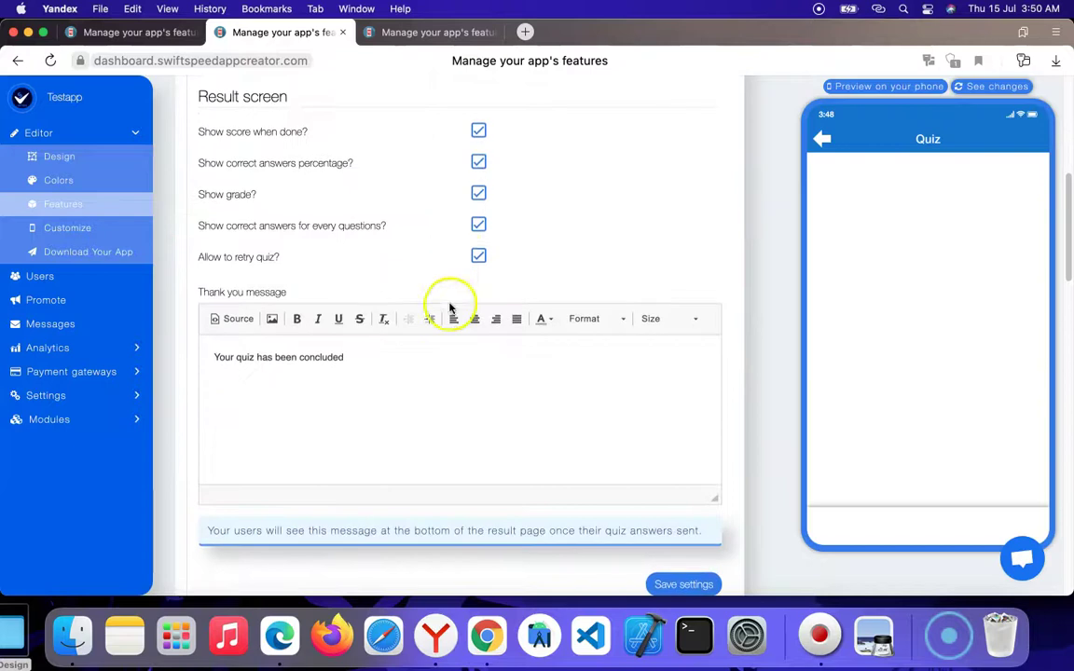
pyautogui.scroll(5, 448, 305)
# Name the new quiz grade "Pass" and set its score range from 50 to 100, keeping percent correct as the unit
pyautogui.click(355, 294)
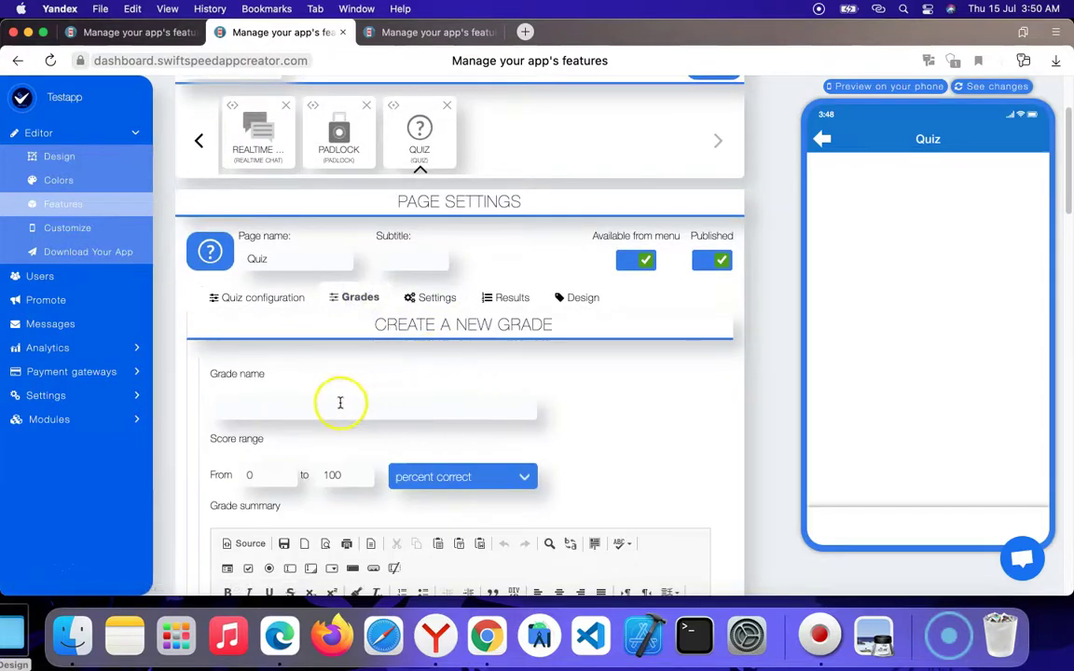
pyautogui.click(296, 412)
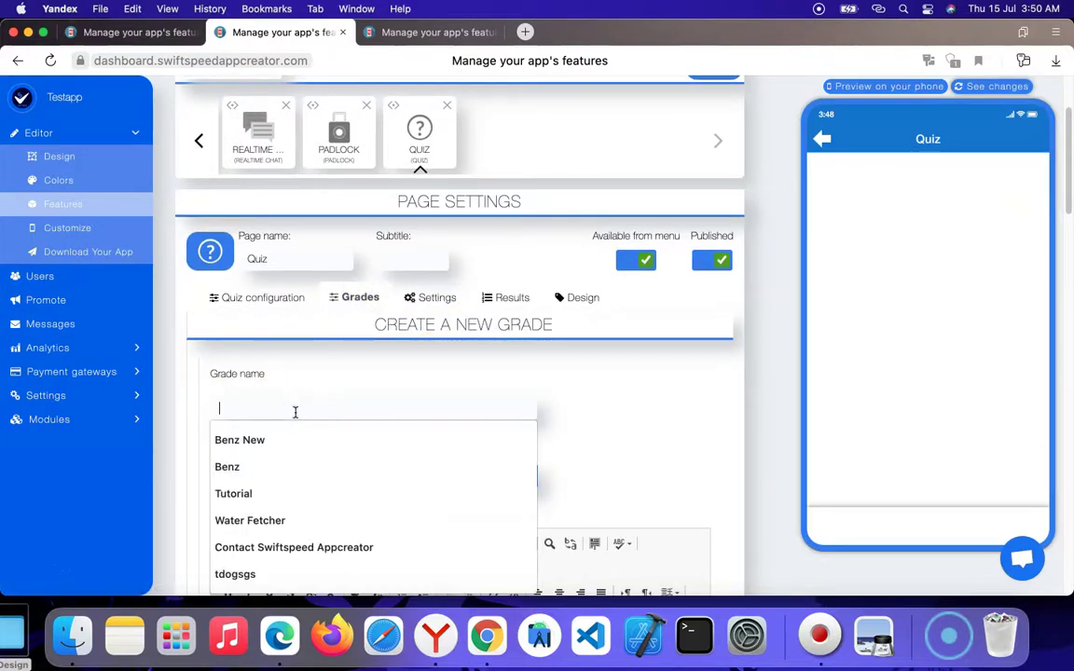
pyautogui.write('Pass')
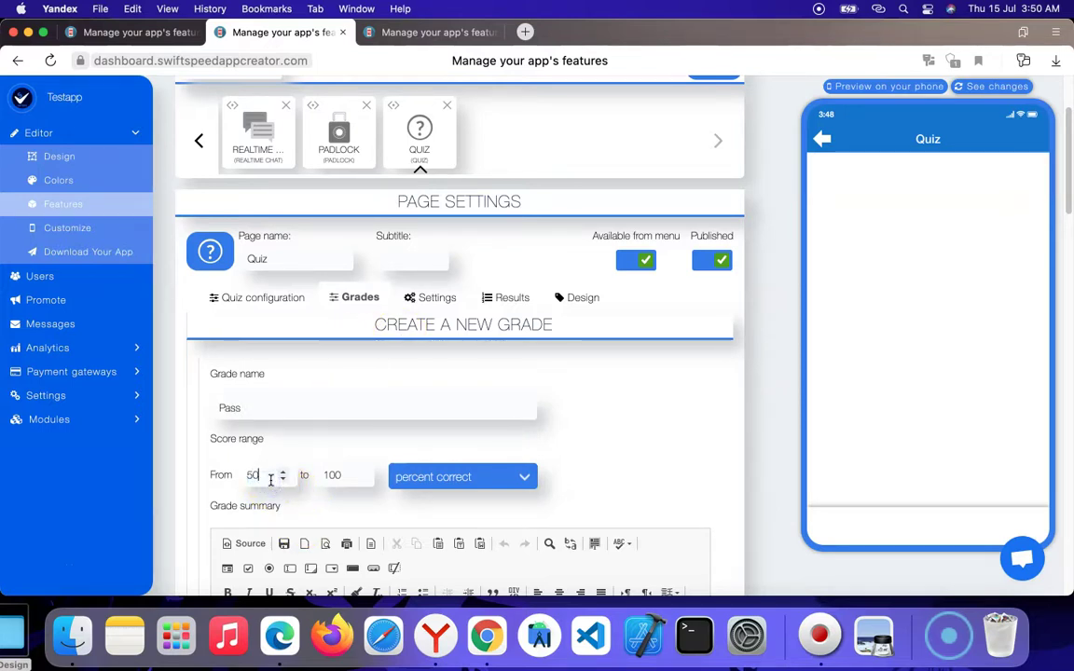
pyautogui.click(463, 474)
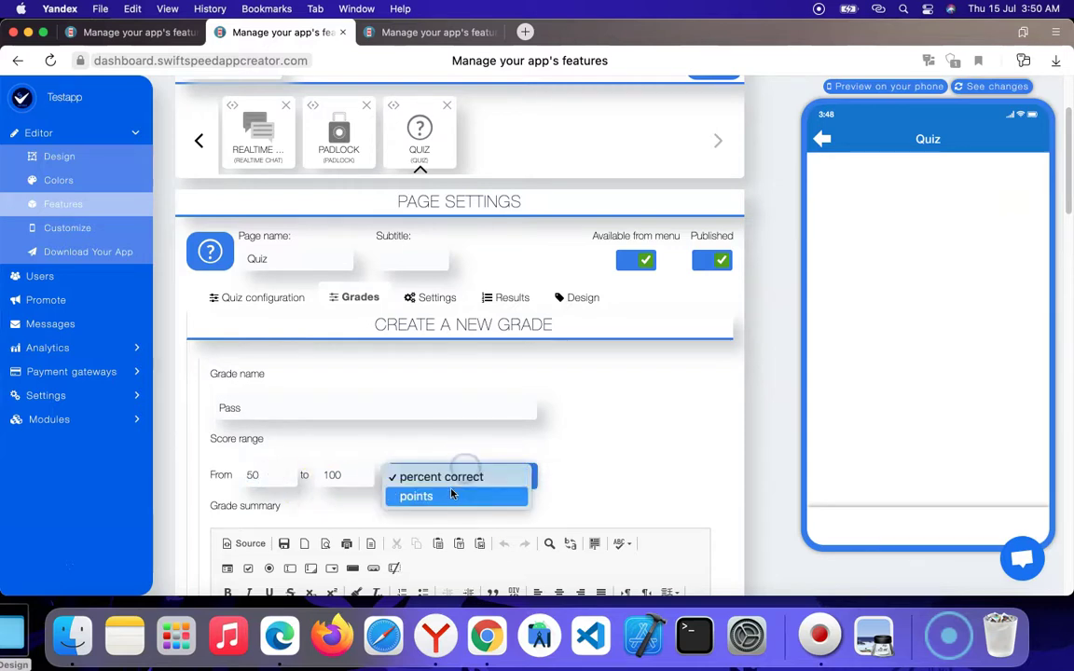
pyautogui.click(621, 460)
# Enter "You pass well" as the grade summary and save the Pass grade
pyautogui.scroll(2, 566, 476)
pyautogui.scroll(1, 566, 476)
pyautogui.scroll(-5, 468, 462)
pyautogui.click(439, 371)
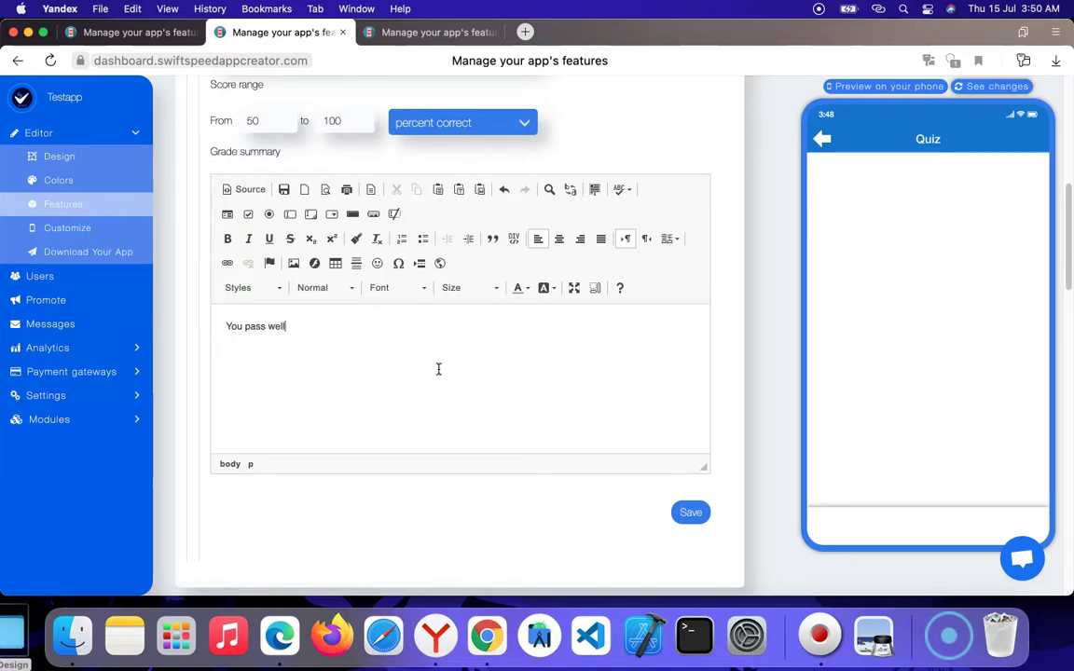
pyautogui.scroll(3, 354, 328)
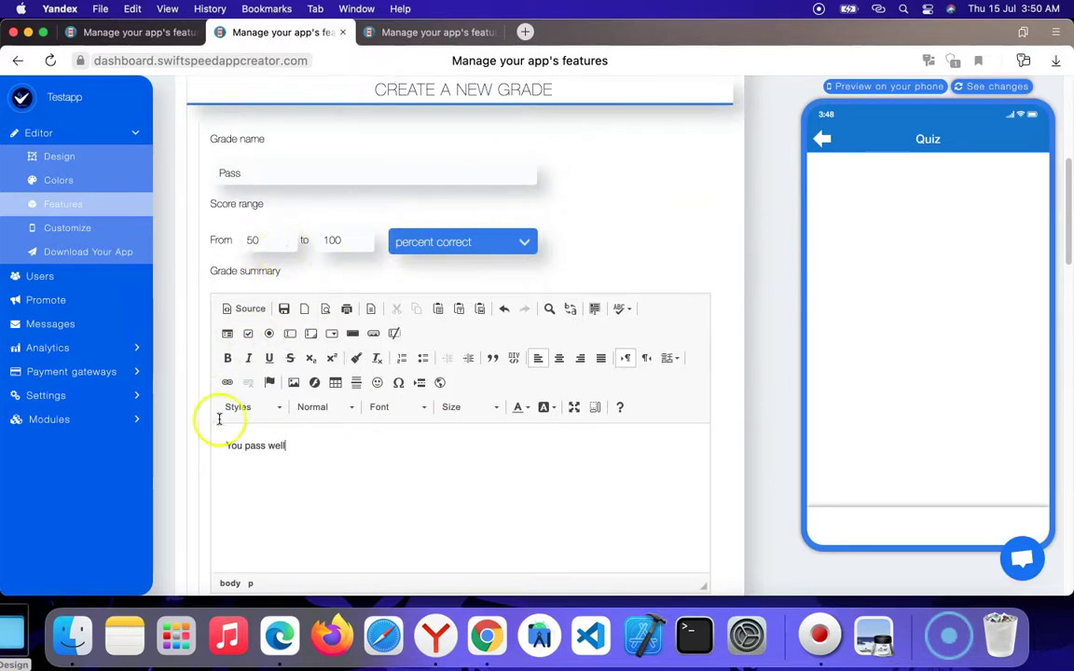
pyautogui.scroll(-5, 479, 498)
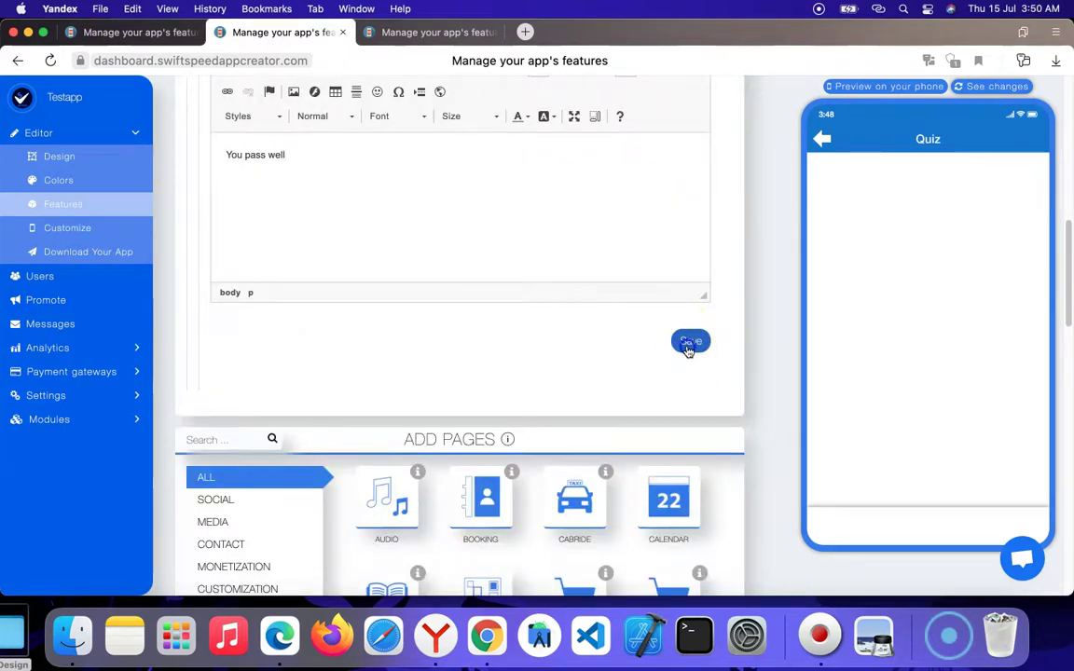
pyautogui.click(690, 342)
pyautogui.scroll(-3, 481, 303)
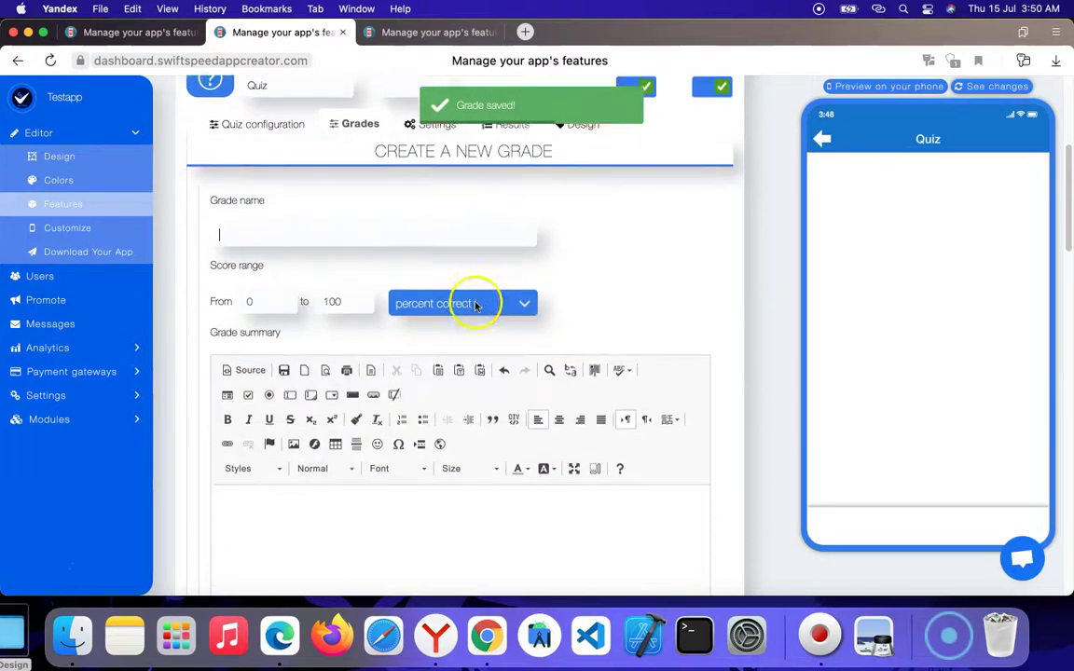
pyautogui.scroll(-3, 288, 172)
pyautogui.scroll(3, 290, 175)
pyautogui.scroll(-8, 324, 187)
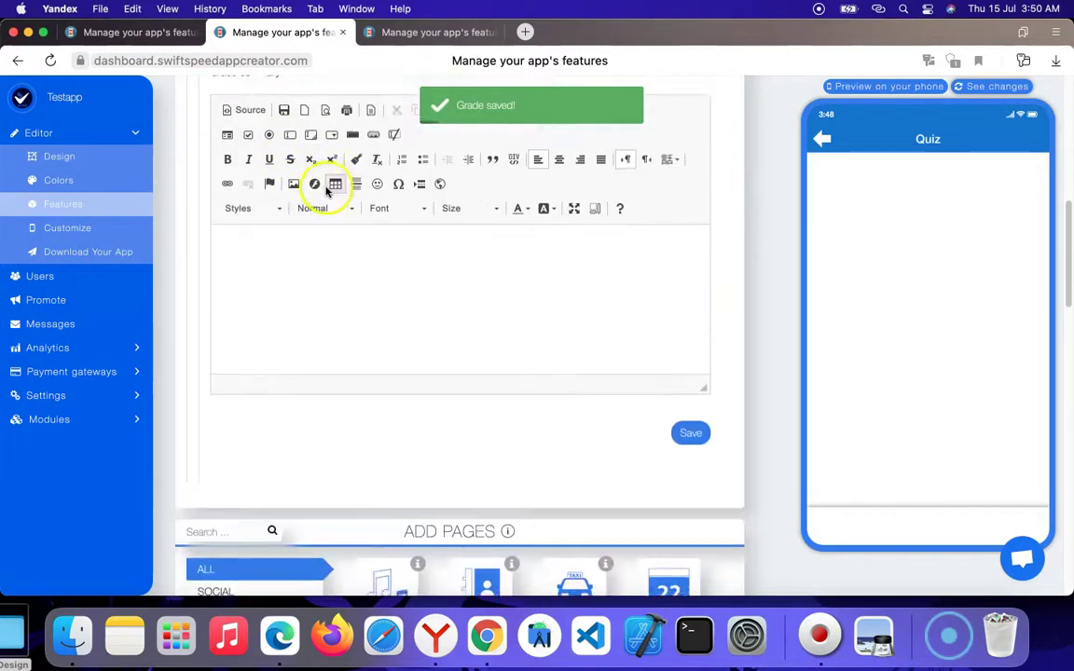
pyautogui.scroll(10, 395, 240)
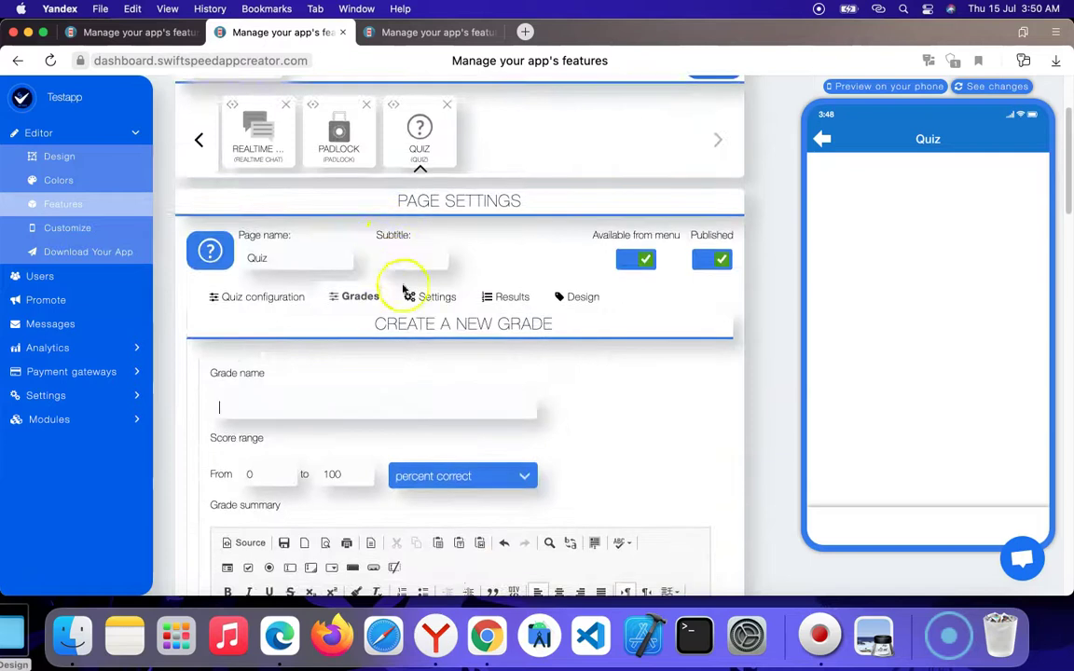
pyautogui.scroll(-10, 410, 321)
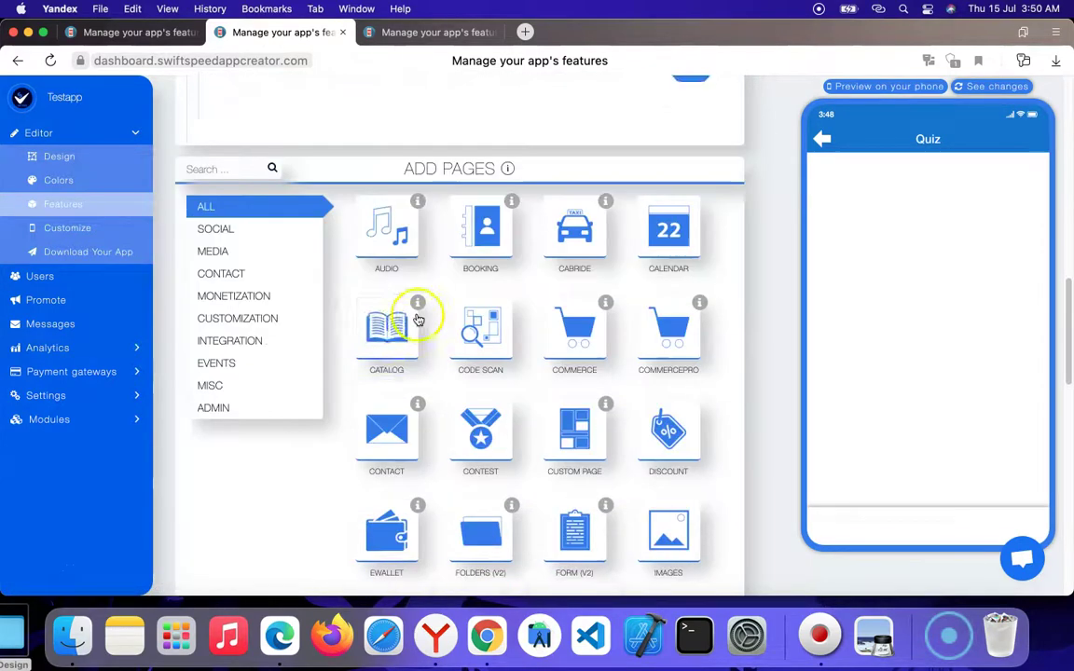
# Create a new section titled "Benz Quiz" in the quiz configuration
pyautogui.scroll(10, 418, 291)
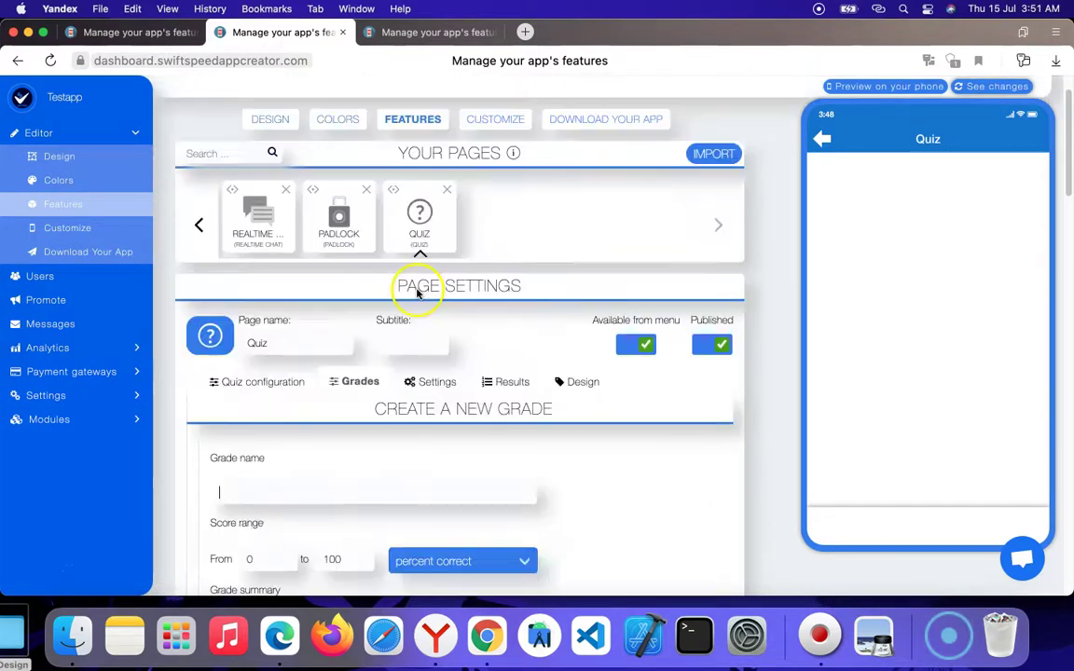
pyautogui.click(280, 382)
pyautogui.scroll(-2, 392, 329)
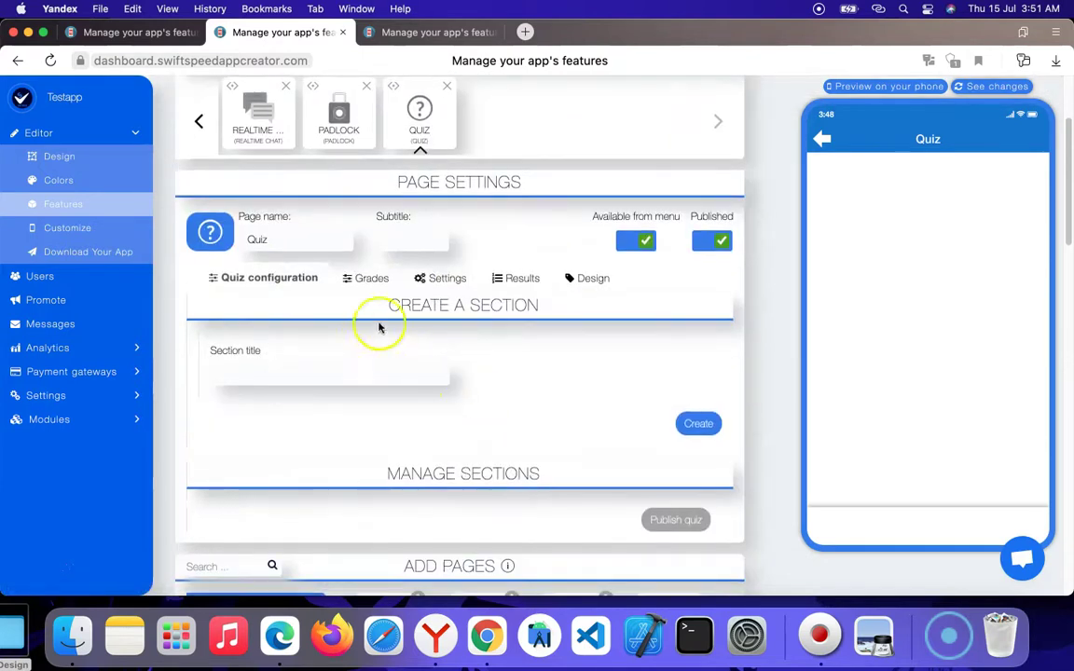
pyautogui.click(368, 371)
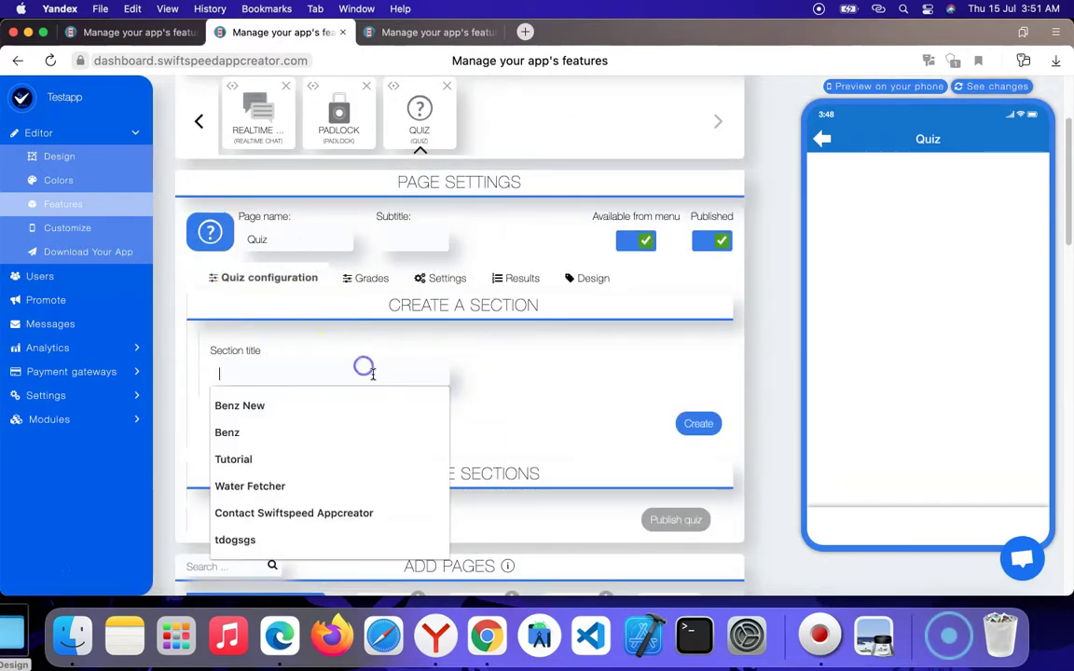
pyautogui.click(365, 410)
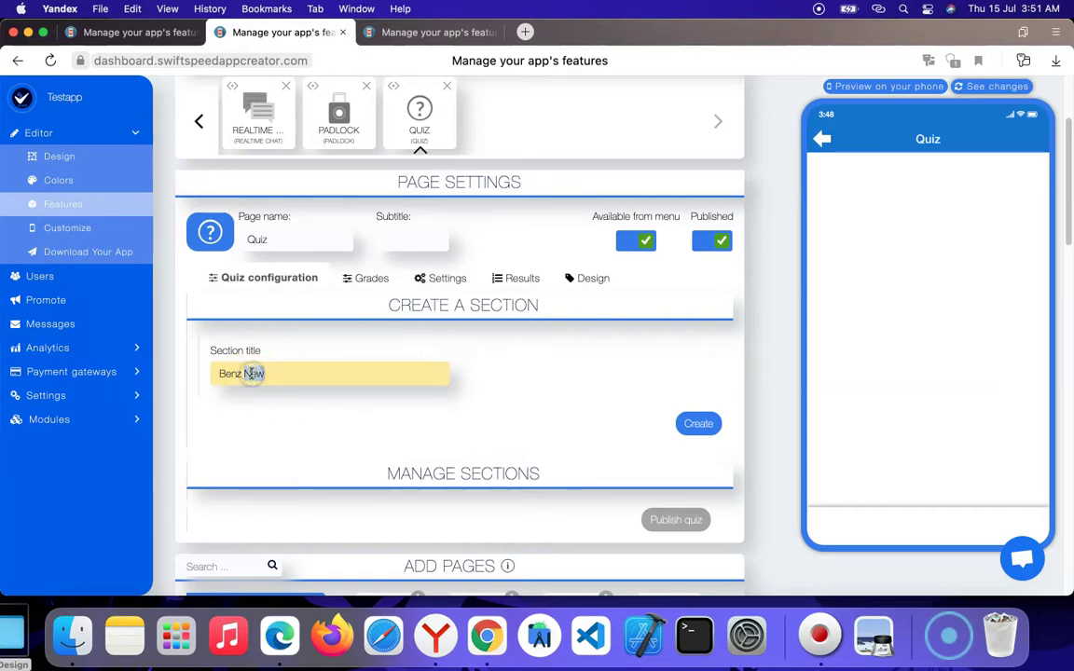
pyautogui.write('W')
pyautogui.press('BackSpace')
pyautogui.write('C')
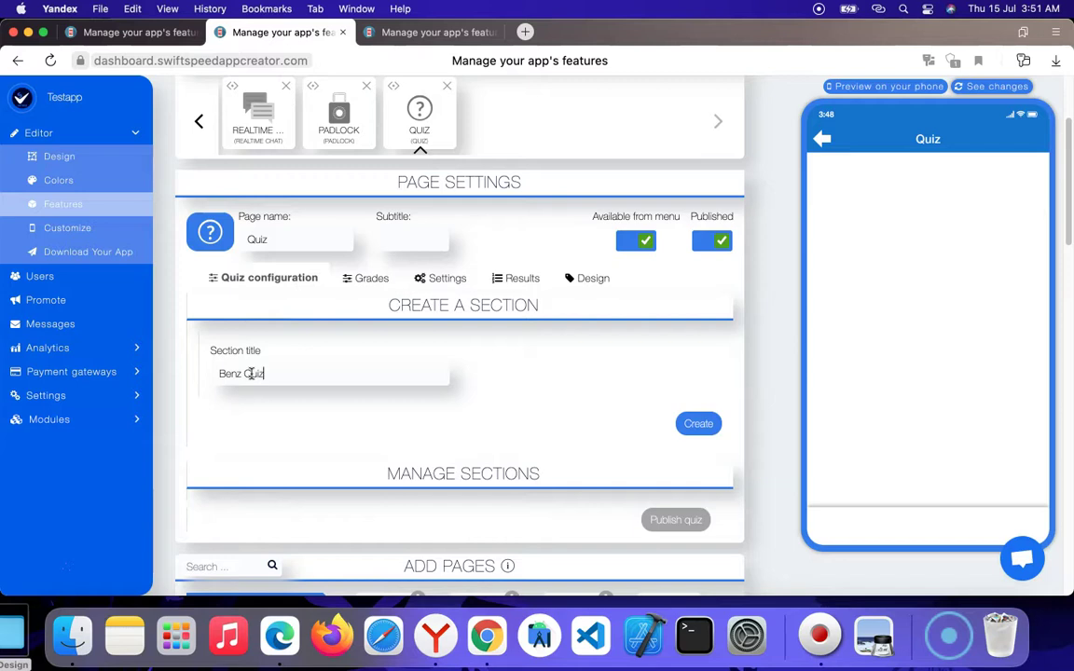
pyautogui.write('uiz')
pyautogui.click(698, 423)
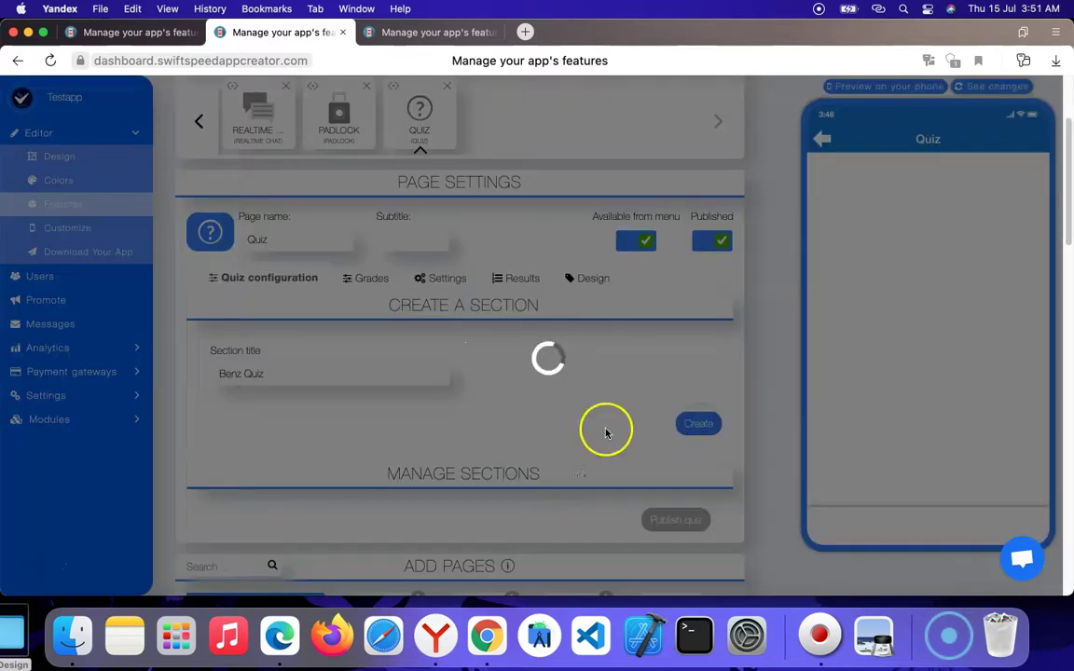
# Start a new question in the Benz Quiz section and choose Checkbox as its type
pyautogui.scroll(-3, 617, 434)
pyautogui.scroll(3, 475, 333)
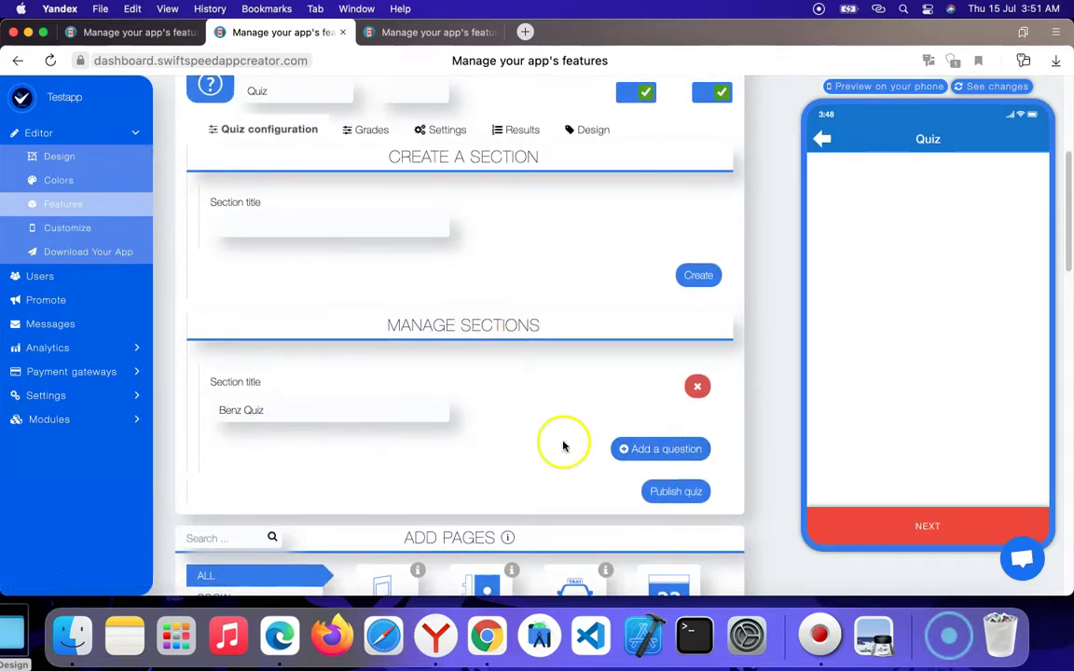
pyautogui.click(697, 459)
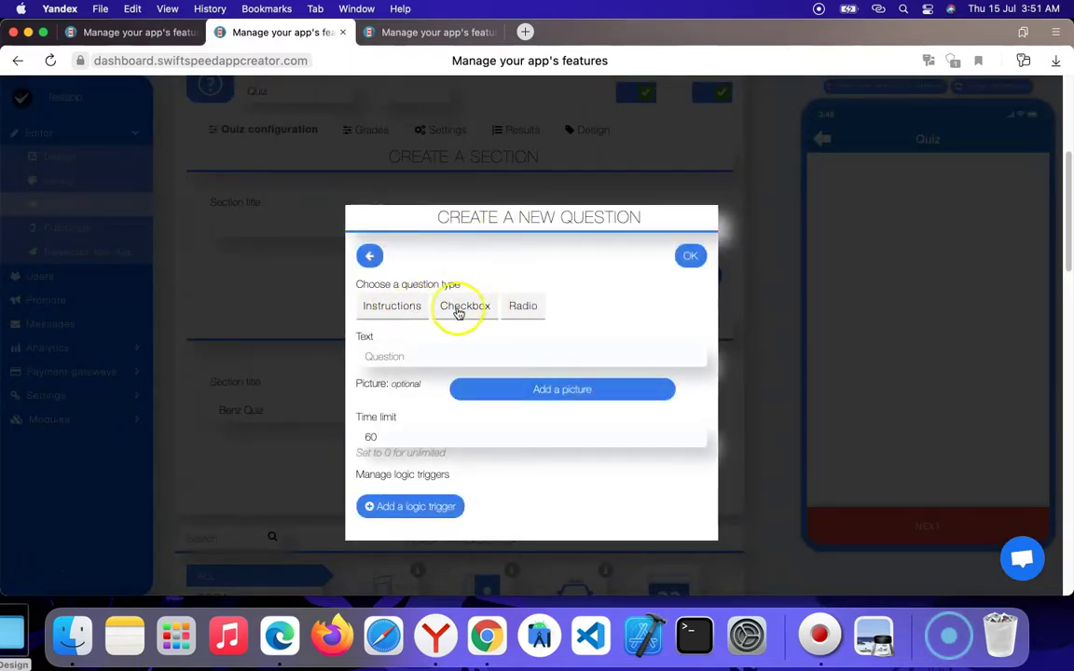
pyautogui.click(508, 311)
pyautogui.click(474, 310)
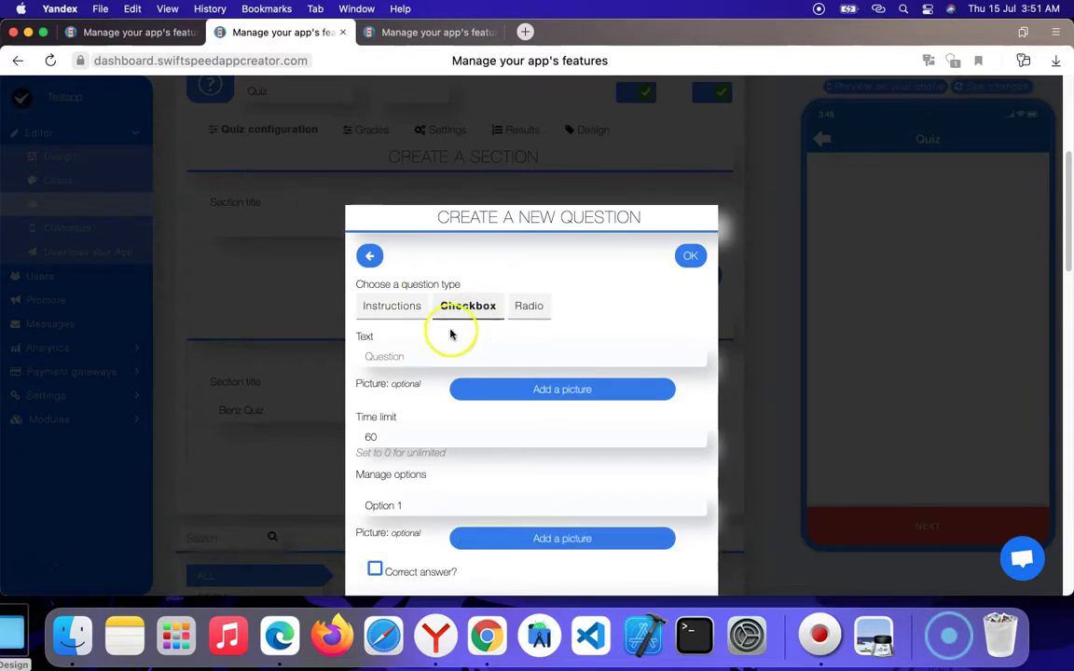
# Enter "What continent is United States of America" as the question text, without adding a picture
pyautogui.click(436, 355)
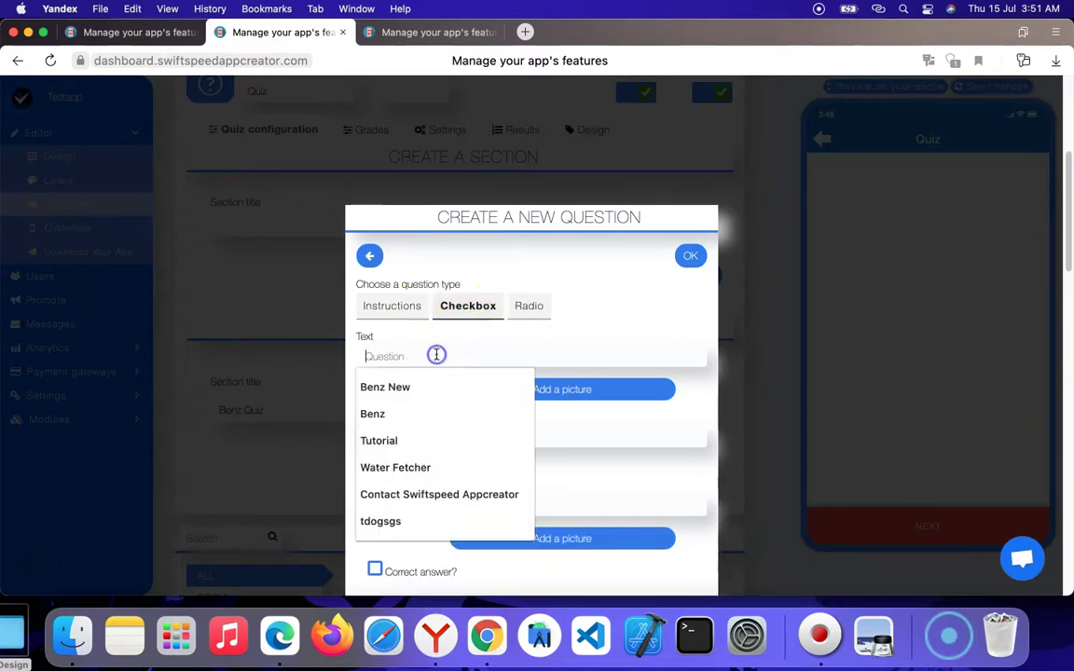
pyautogui.click(436, 355)
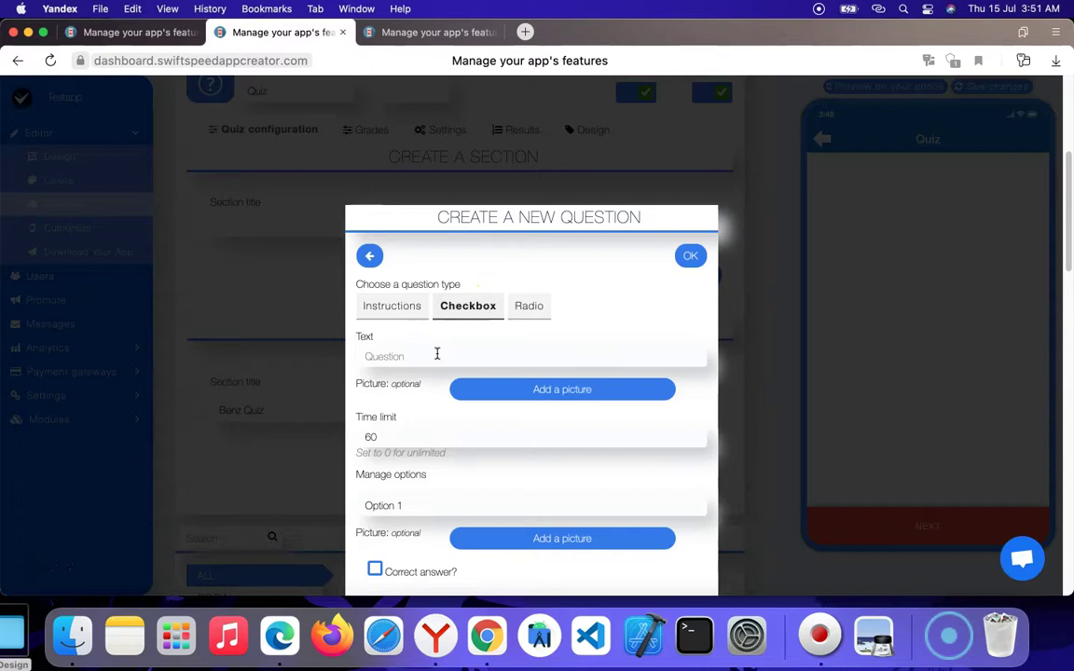
pyautogui.click(514, 353)
pyautogui.click(474, 373)
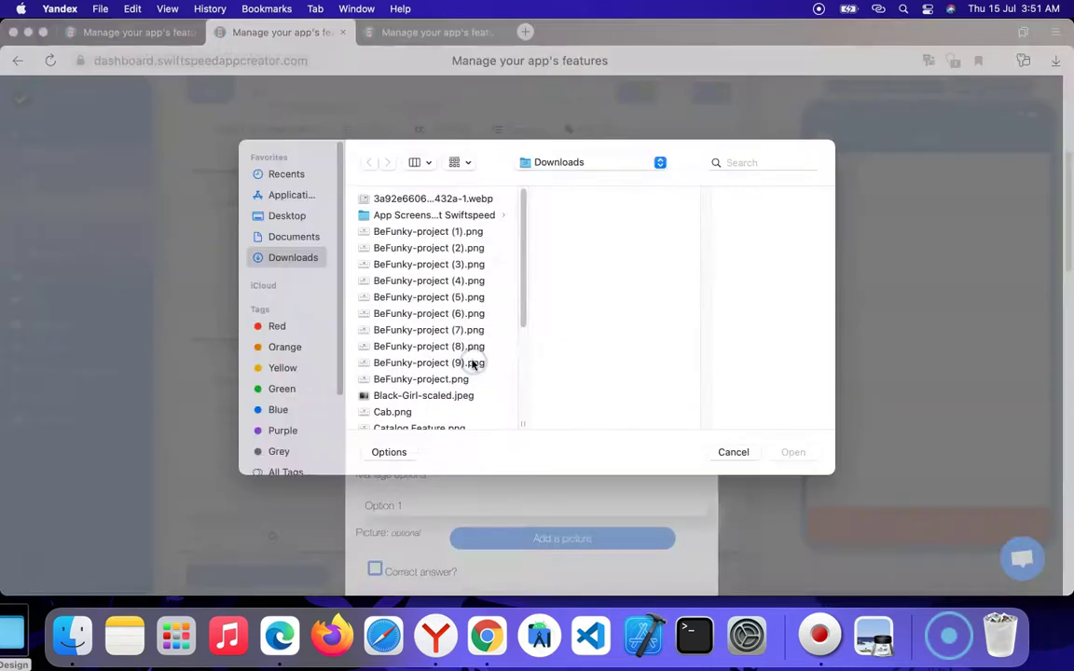
pyautogui.click(735, 454)
pyautogui.click(455, 354)
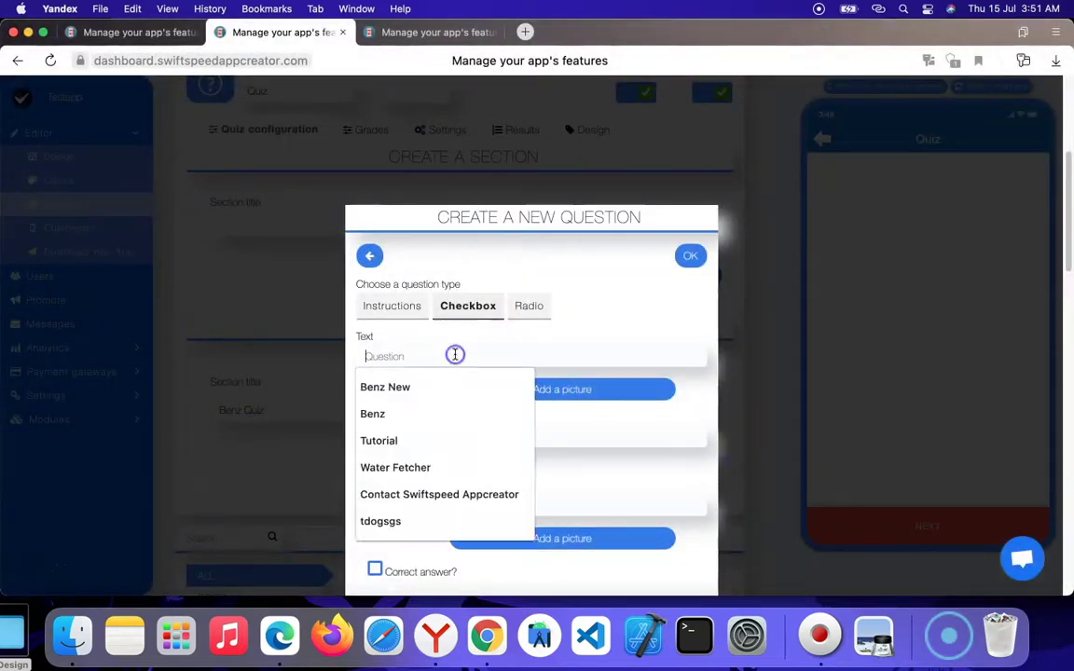
pyautogui.write('What continent is America')
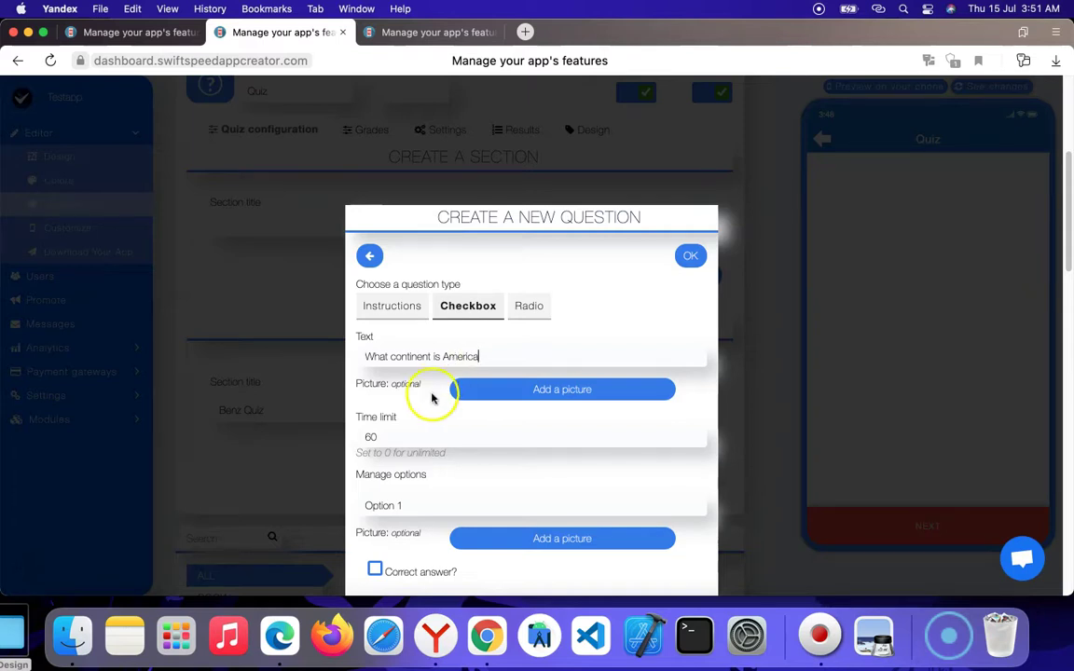
pyautogui.click(441, 356)
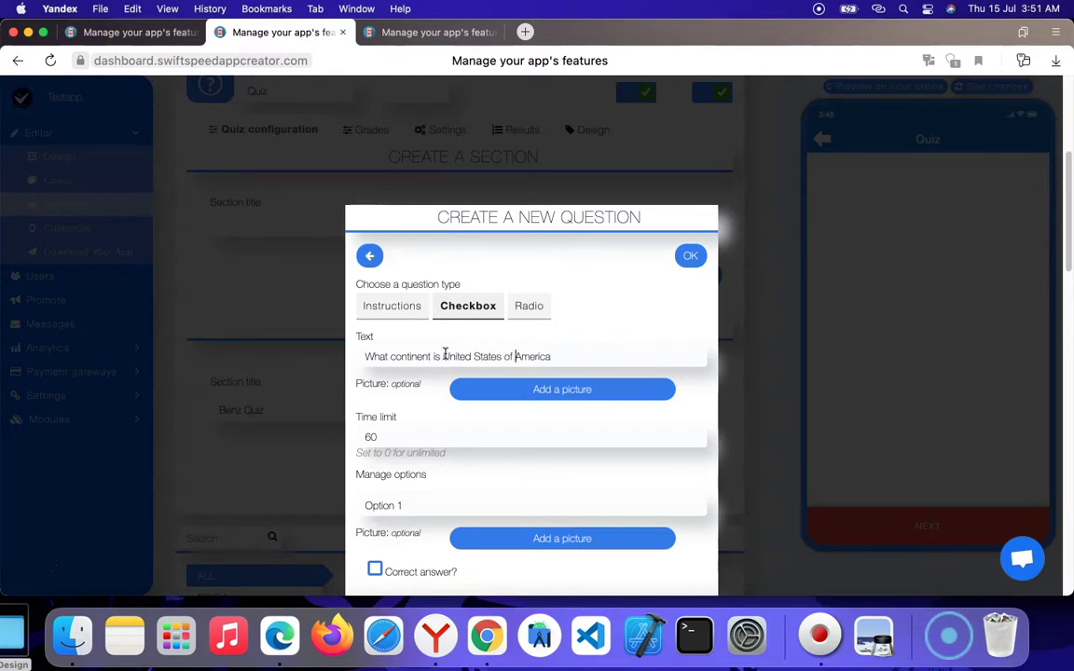
# Name the question's first three answer options Africa, England and North America
pyautogui.click(416, 453)
pyautogui.scroll(-1, 442, 432)
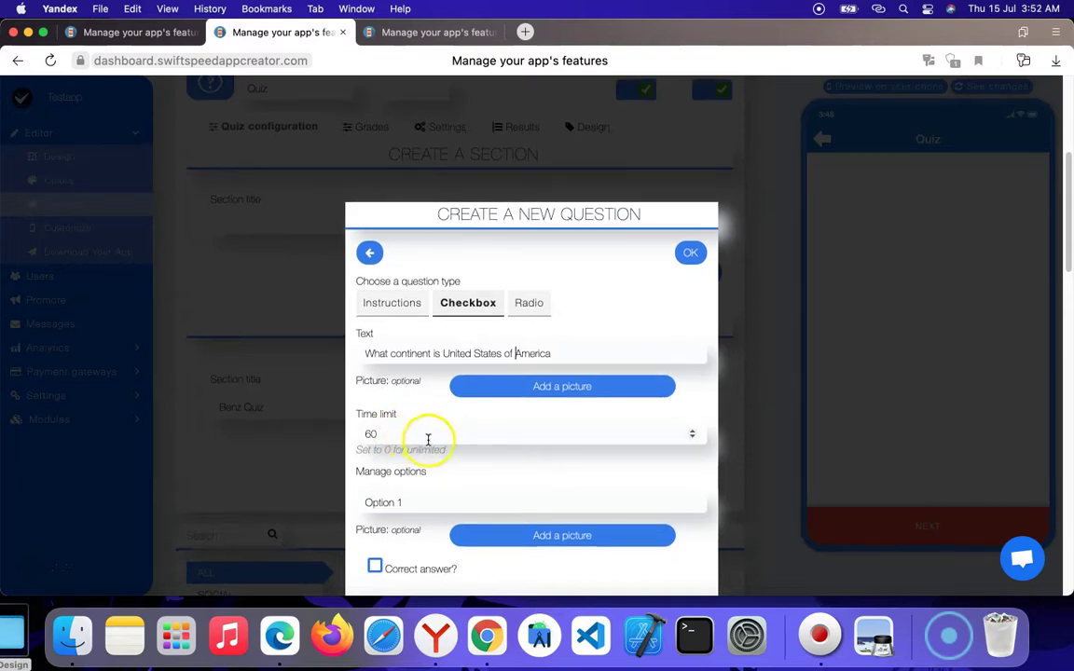
pyautogui.scroll(-4, 461, 465)
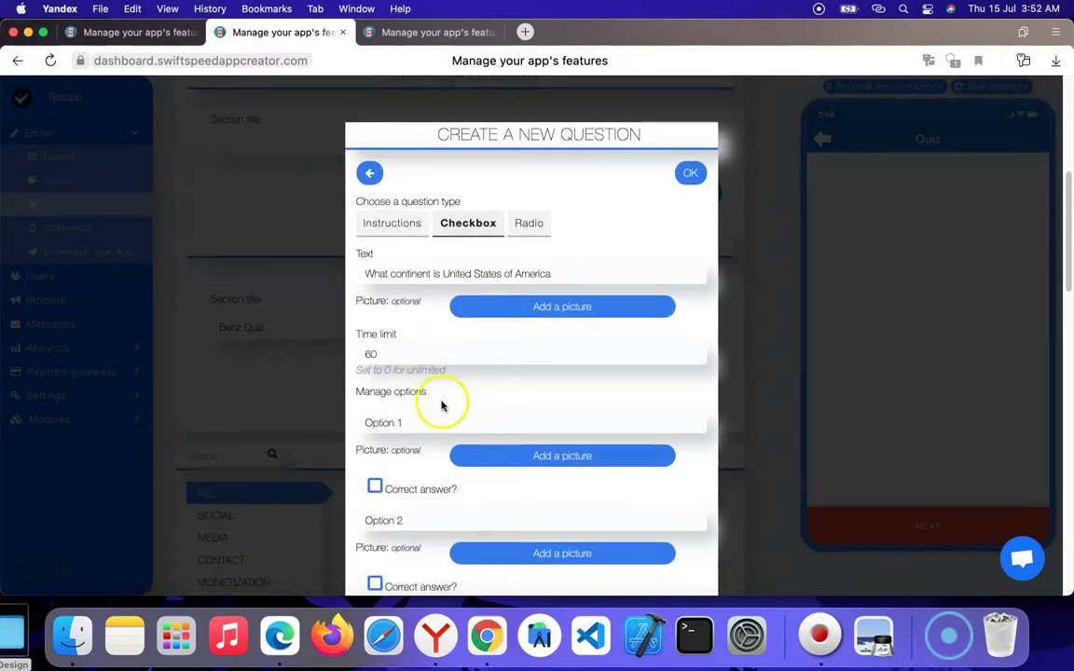
pyautogui.scroll(-1, 429, 399)
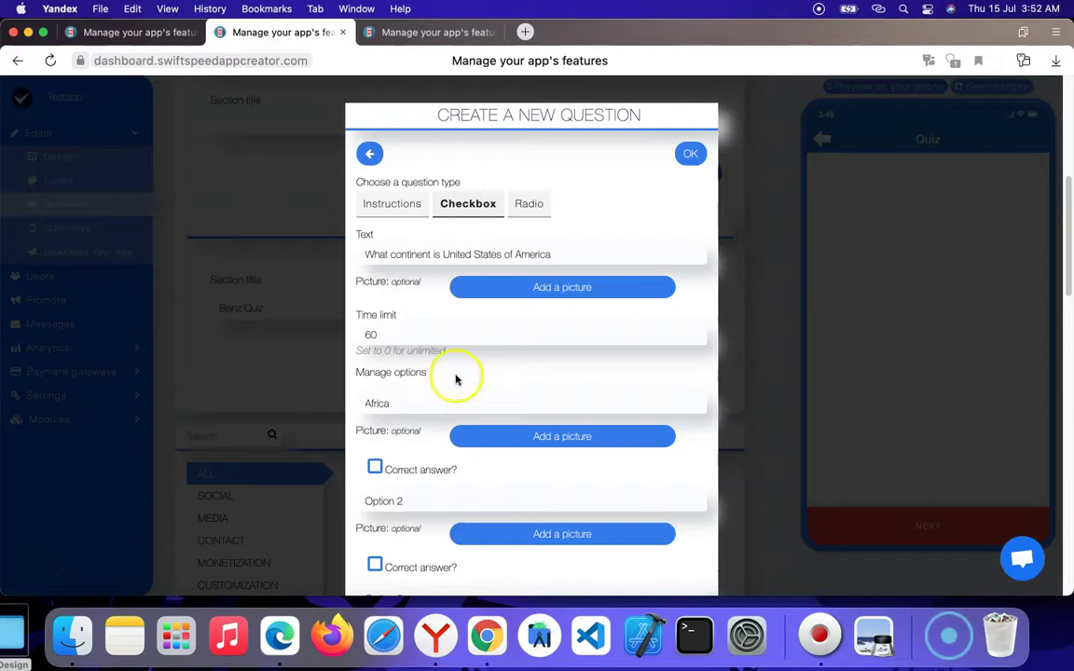
pyautogui.scroll(-5, 455, 375)
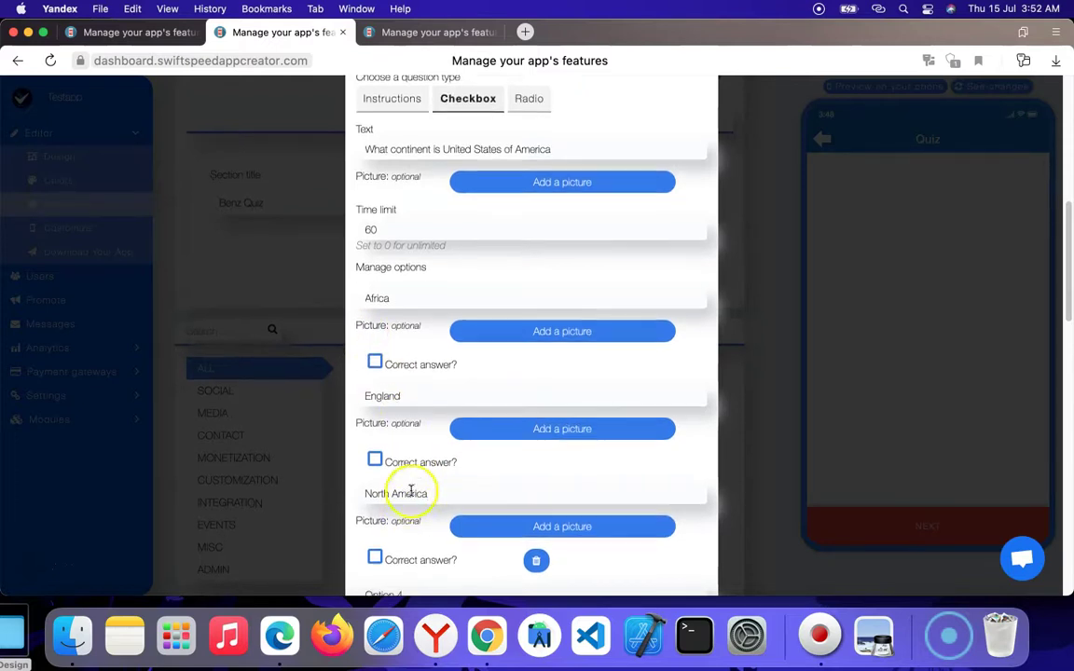
# Mark England as the correct answer with a score of 2 and name the fourth option Asia
pyautogui.scroll(-1, 436, 447)
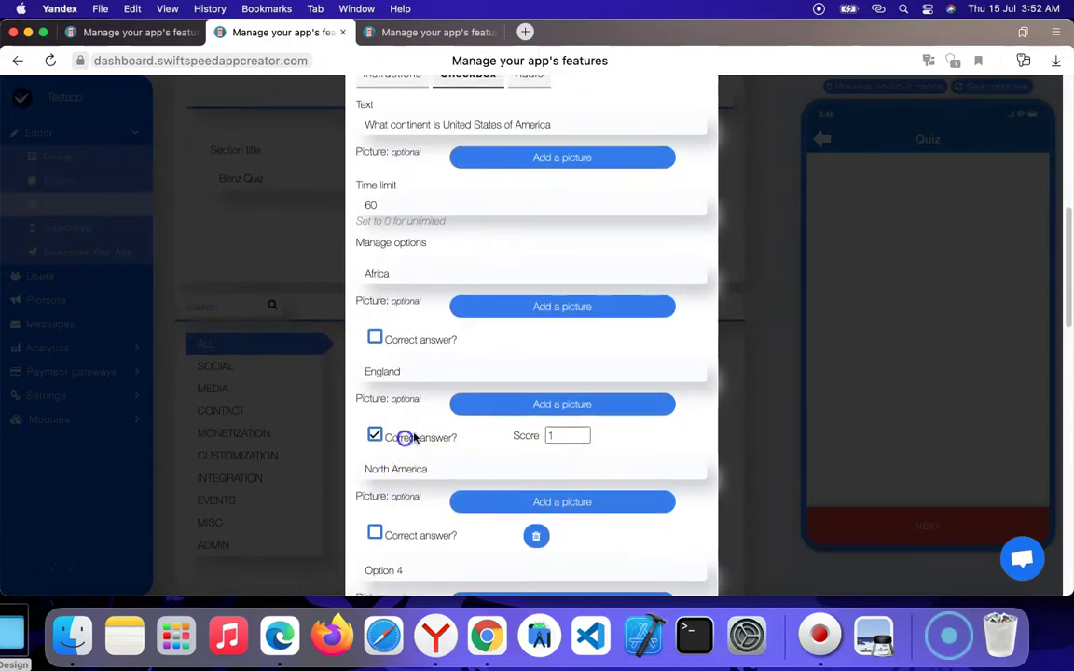
pyautogui.click(404, 440)
pyautogui.scroll(-5, 472, 446)
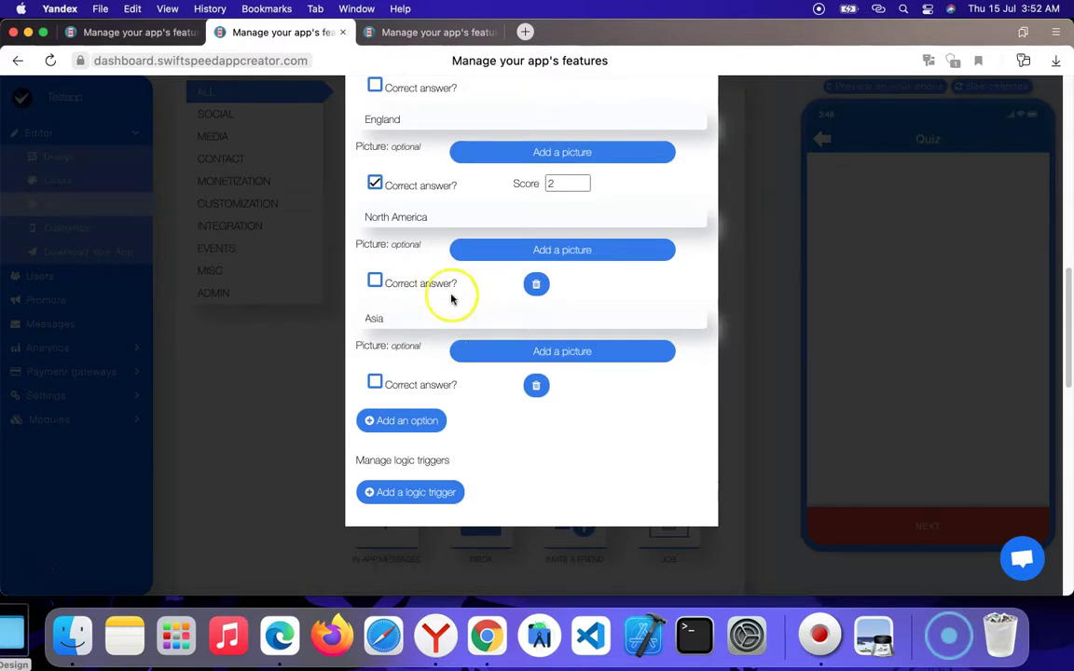
# Review the answer options and save the new question to the Benz Quiz section
pyautogui.scroll(-2, 494, 438)
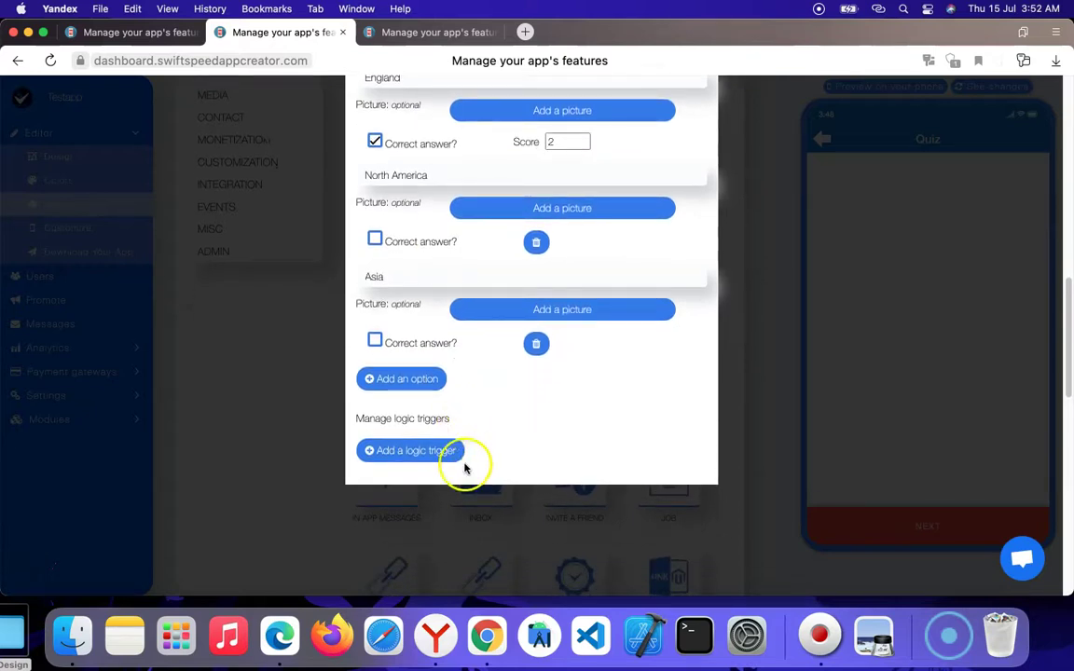
pyautogui.scroll(1, 522, 299)
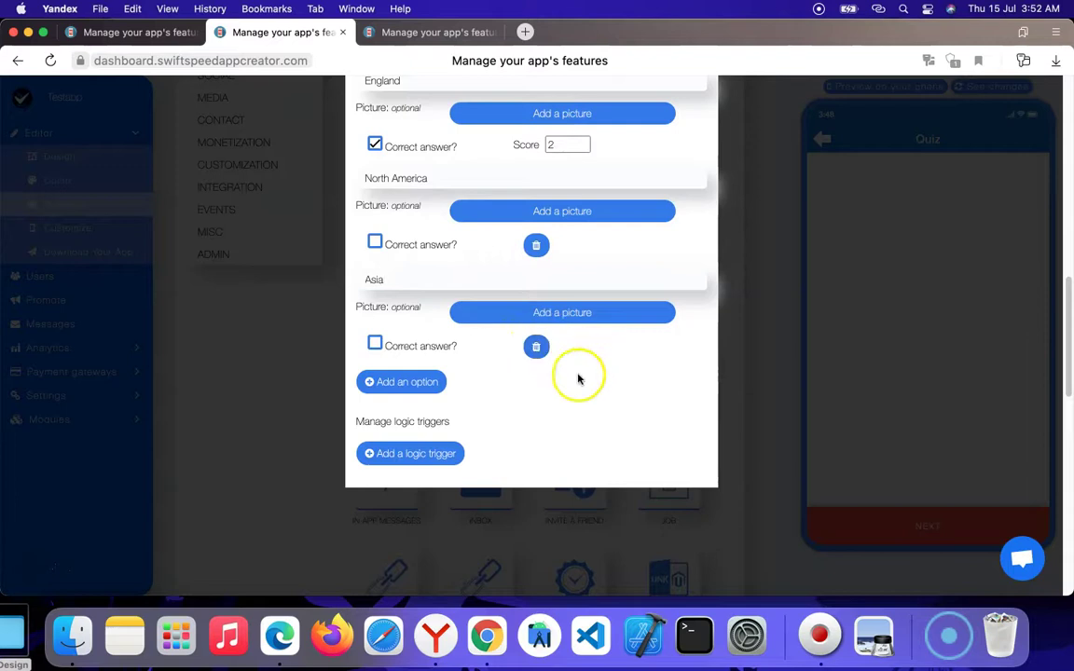
pyautogui.scroll(8, 560, 316)
pyautogui.scroll(3, 562, 318)
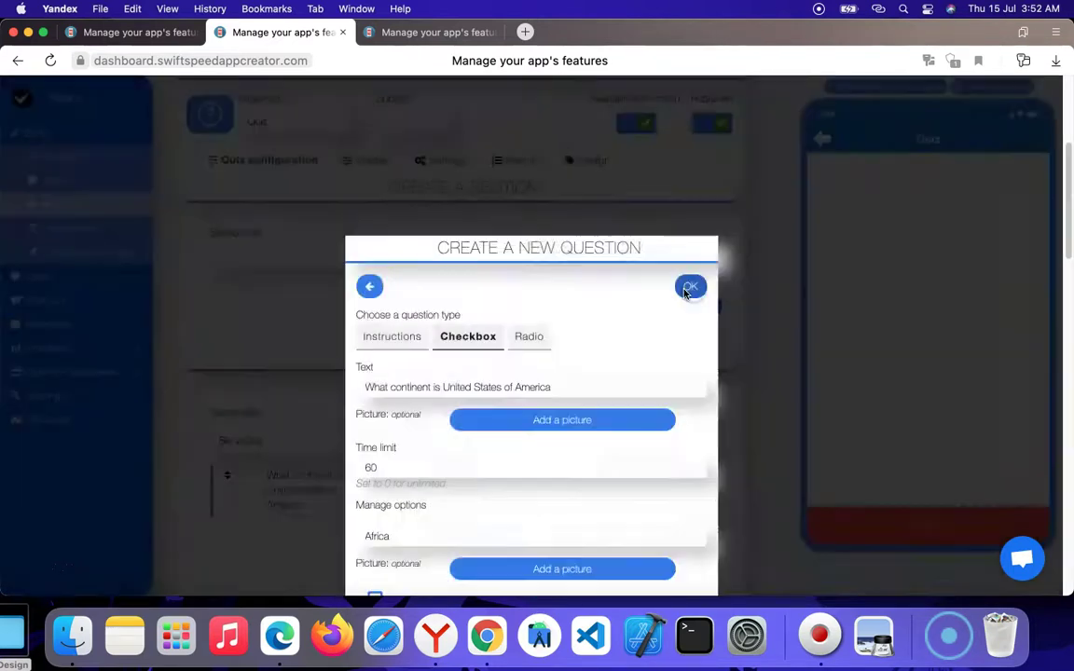
pyautogui.click(691, 289)
pyautogui.scroll(-3, 611, 432)
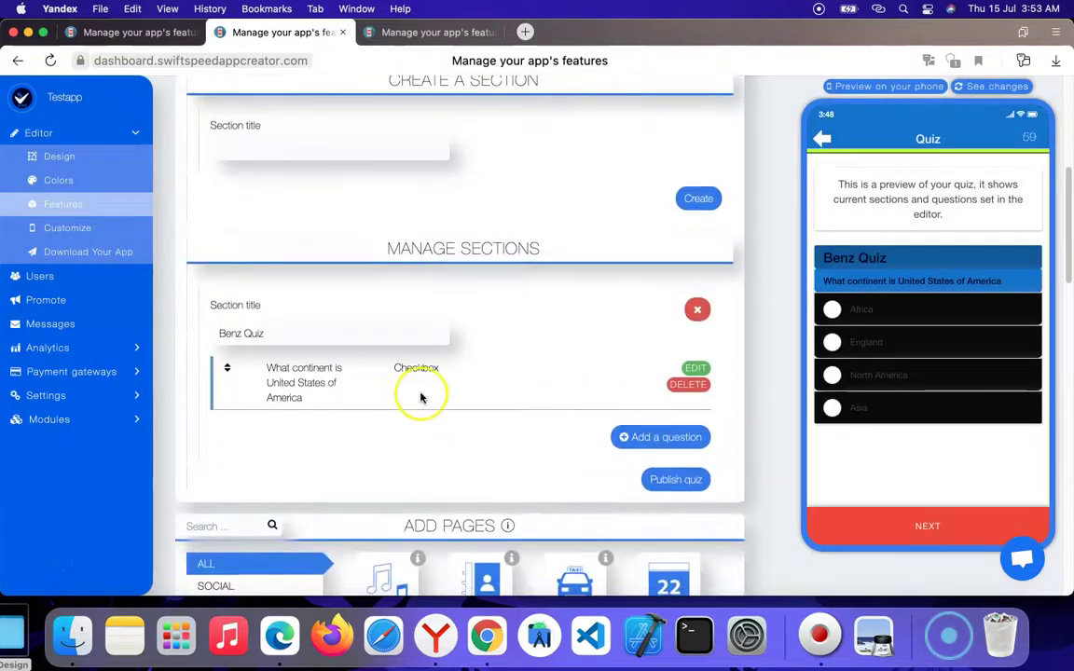
# Look over the Benz Quiz section, its phone preview and the blank form for adding another question
pyautogui.click(652, 441)
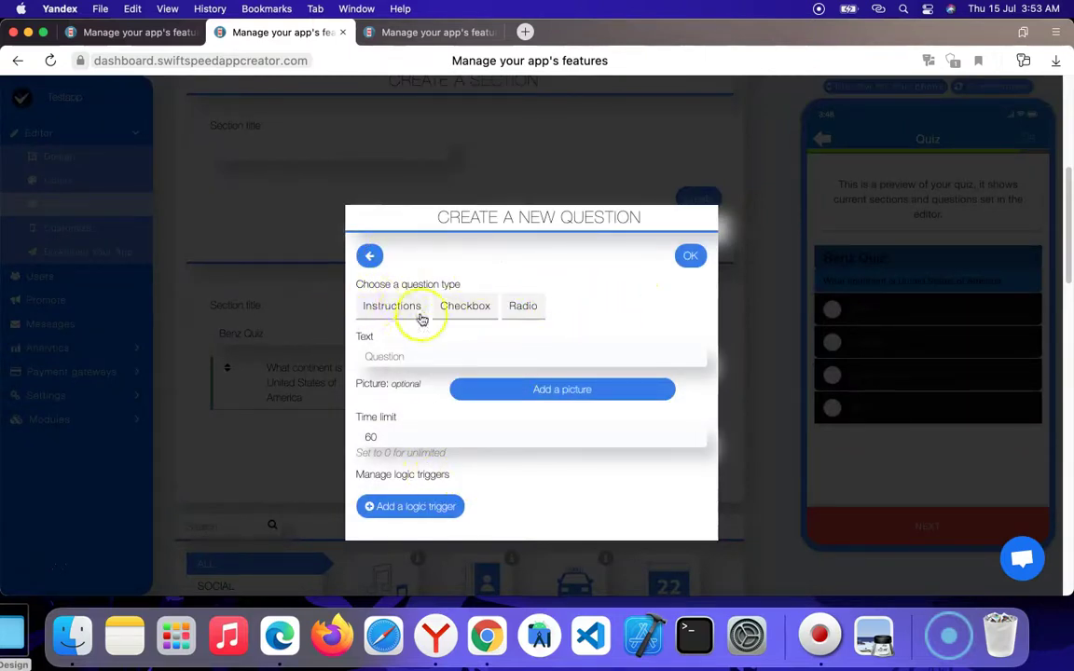
pyautogui.click(370, 259)
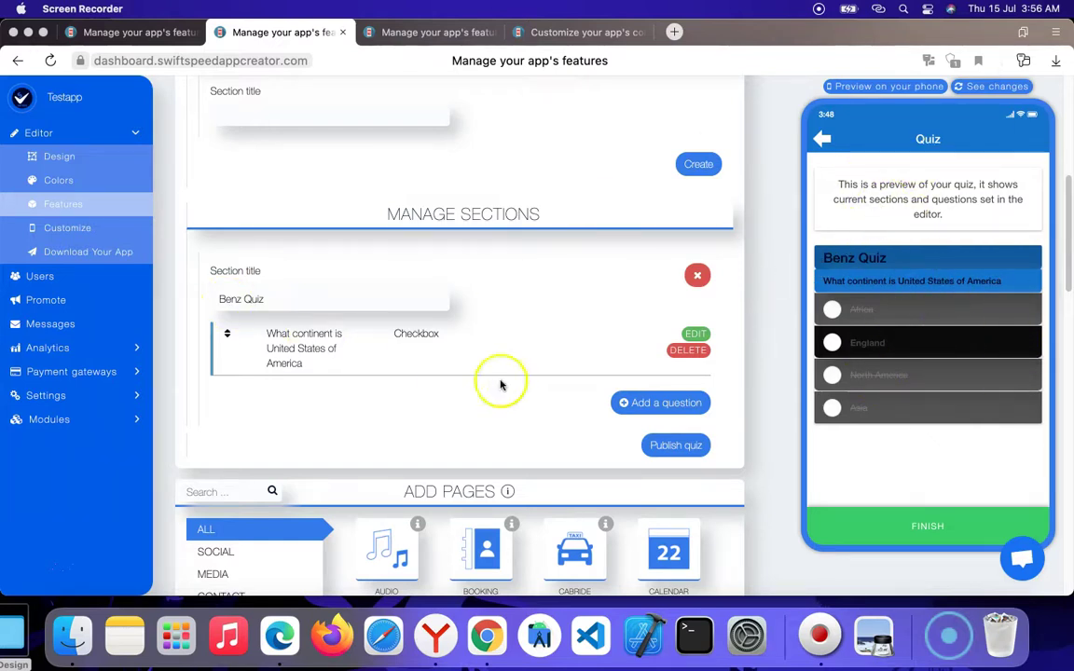
pyautogui.scroll(-2, 606, 378)
pyautogui.scroll(5, 665, 351)
pyautogui.scroll(-8, 653, 419)
pyautogui.click(640, 341)
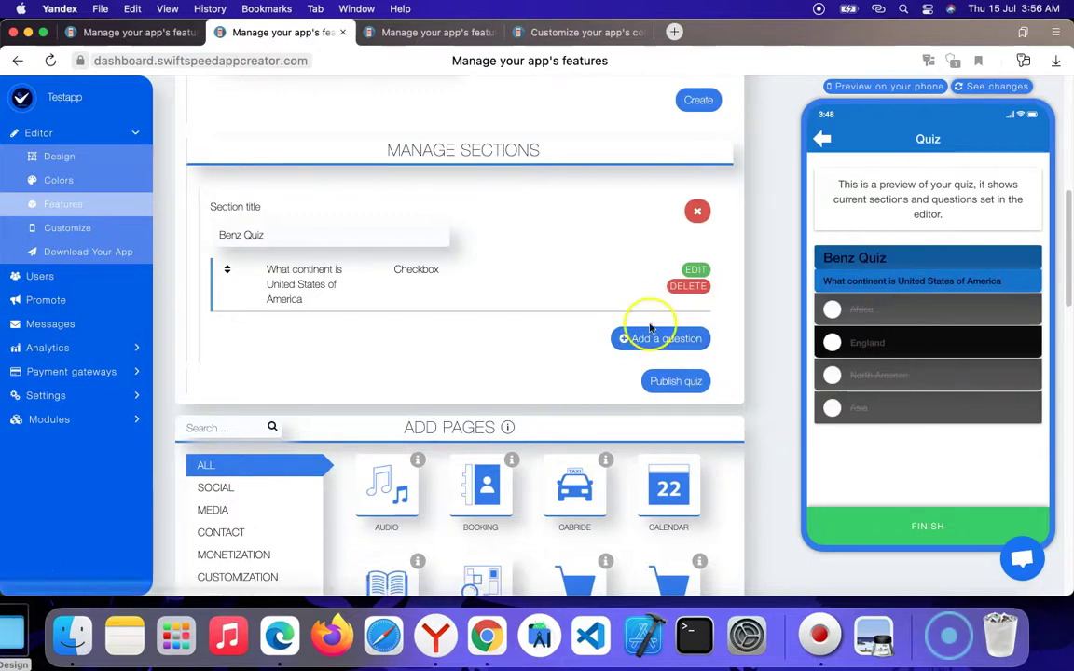
pyautogui.click(659, 342)
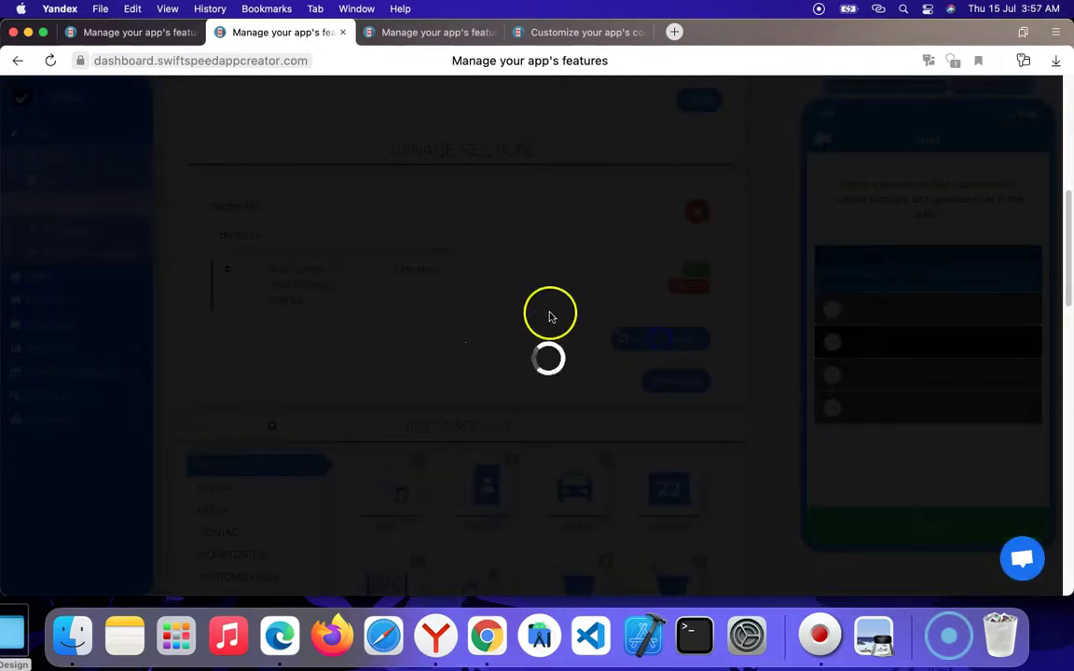
pyautogui.scroll(-5, 546, 372)
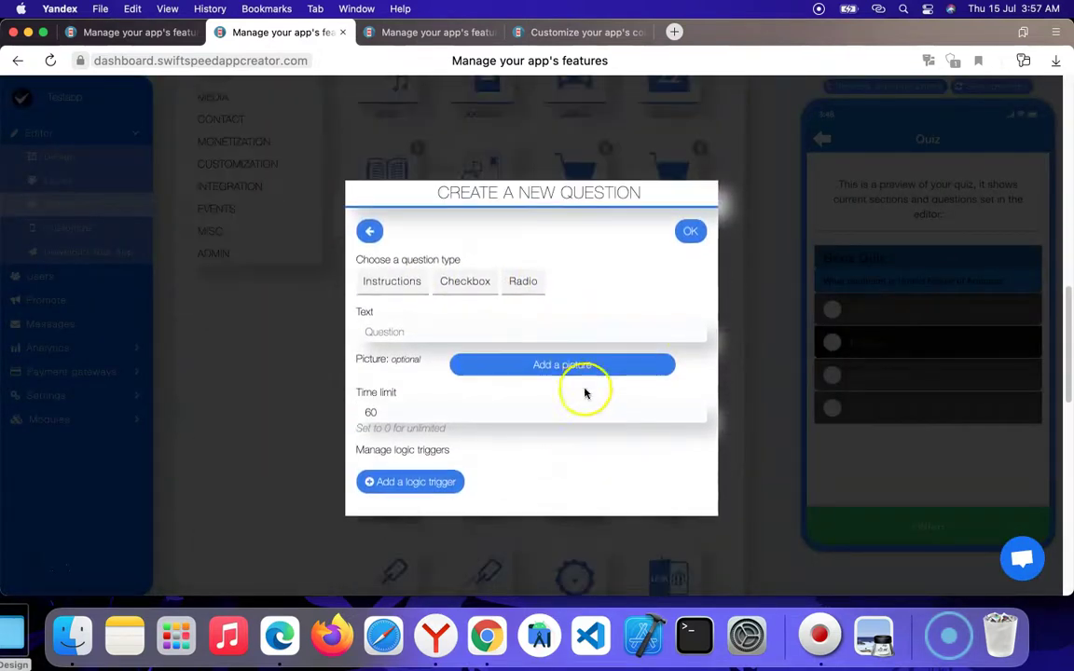
pyautogui.scroll(5, 569, 354)
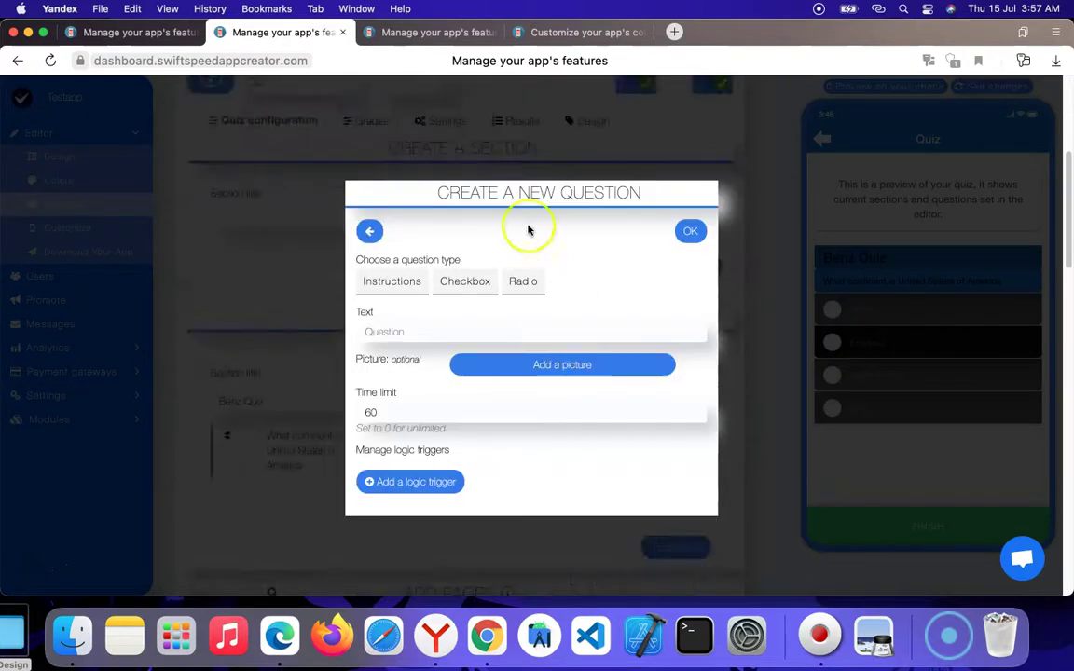
pyautogui.click(362, 238)
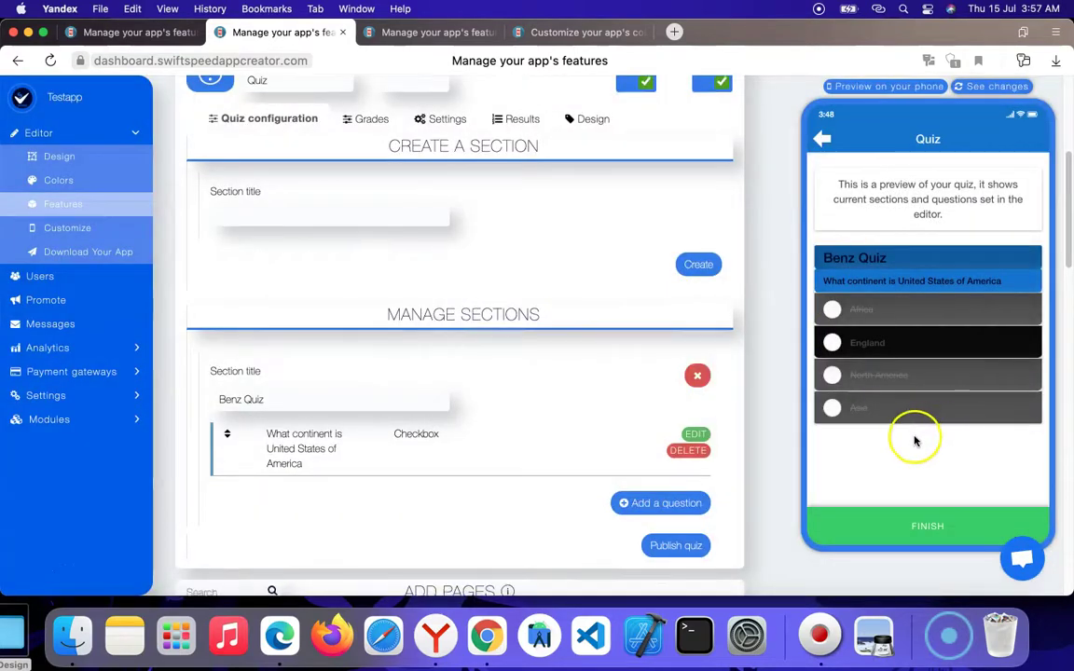
pyautogui.scroll(1, 733, 364)
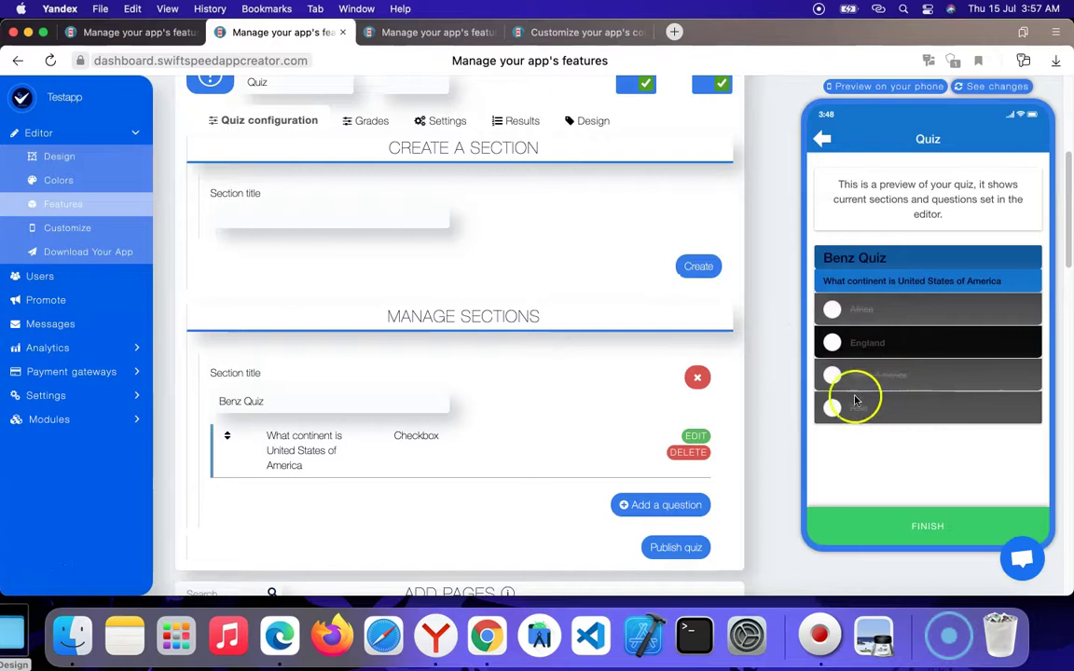
pyautogui.scroll(6, 499, 292)
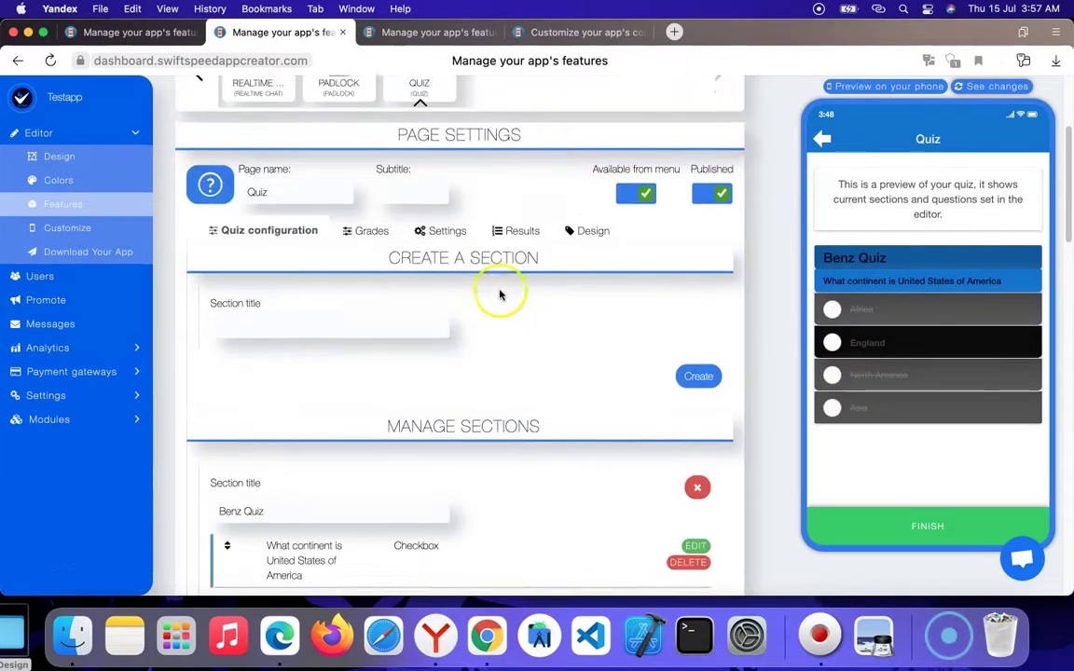
pyautogui.scroll(-8, 486, 354)
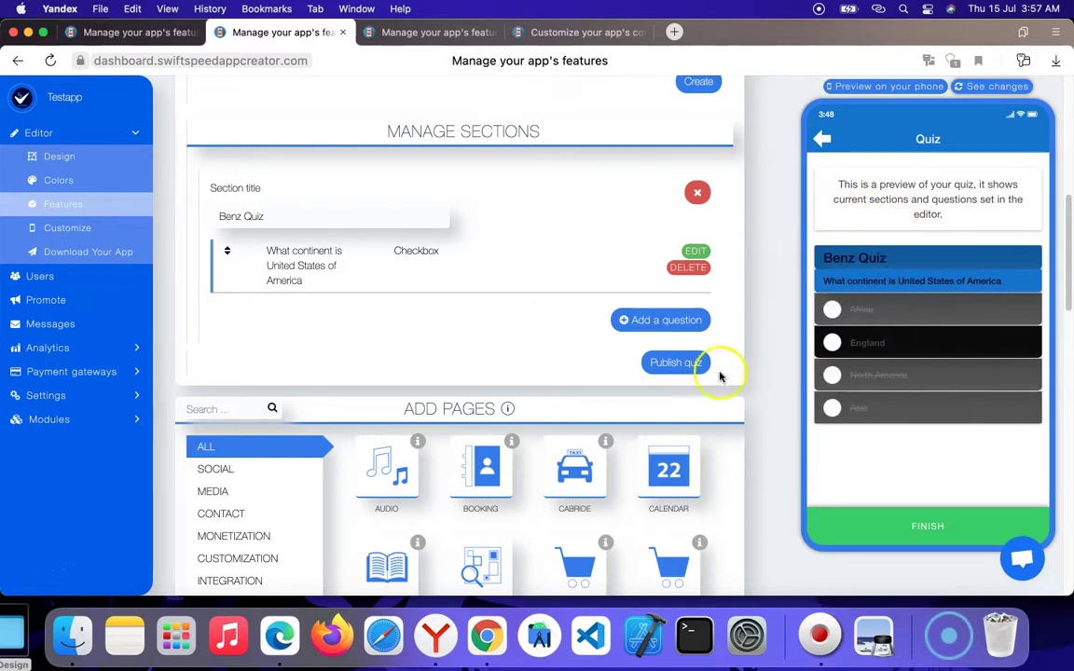
# Look over the Quiz page's grade creation form and its results view
pyautogui.scroll(10, 541, 279)
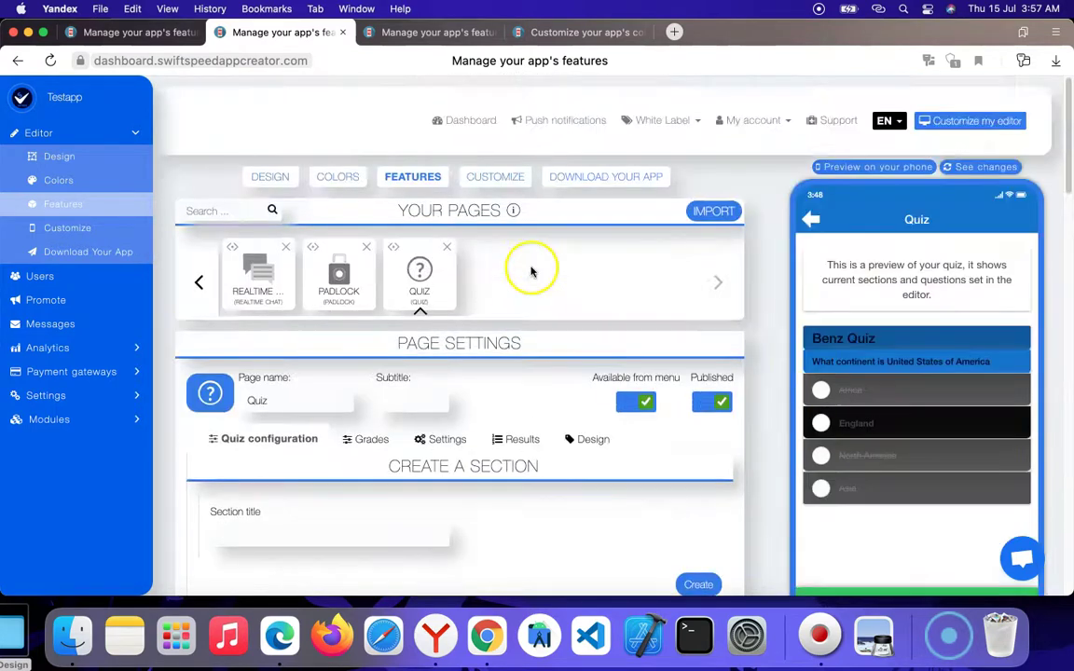
pyautogui.scroll(-3, 398, 427)
pyautogui.click(371, 313)
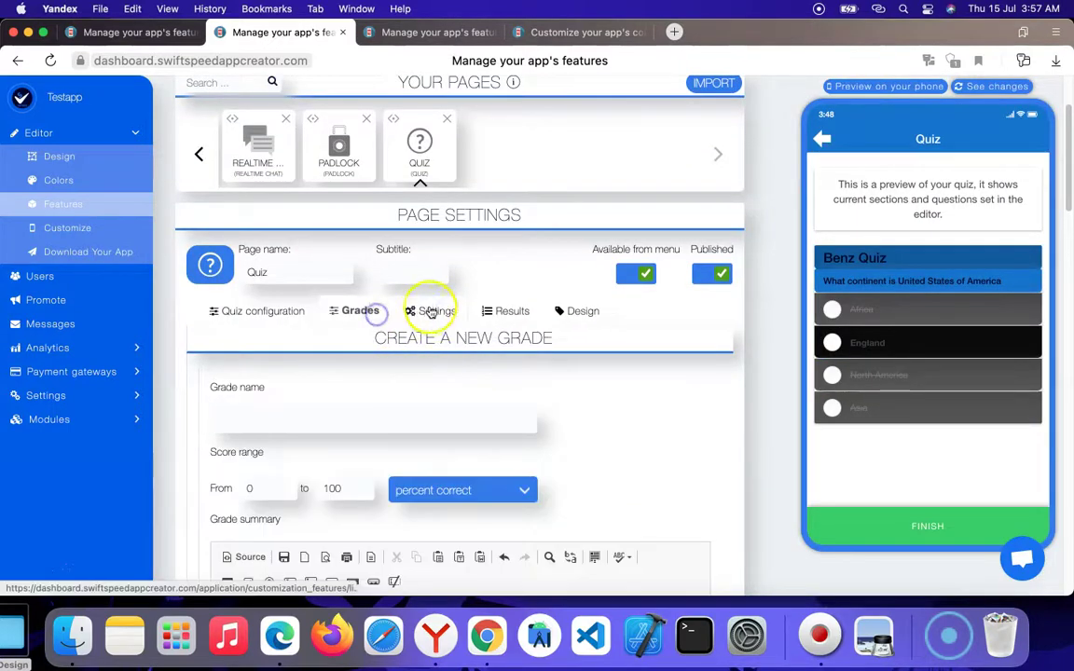
pyautogui.scroll(-5, 457, 321)
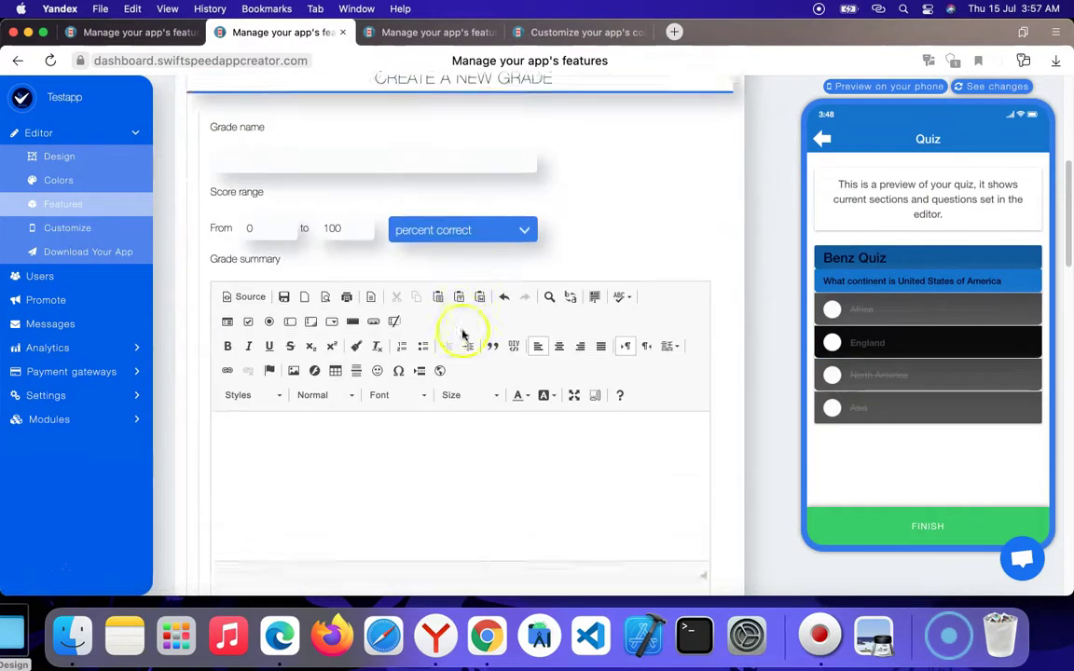
pyautogui.scroll(-5, 462, 334)
pyautogui.scroll(12, 592, 295)
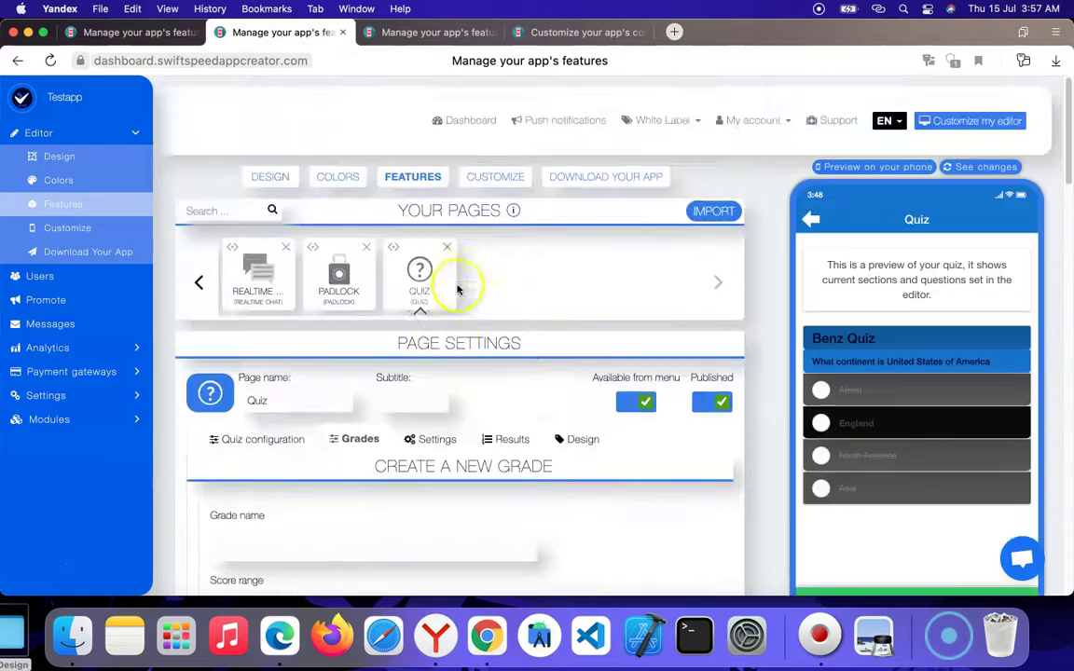
pyautogui.click(515, 440)
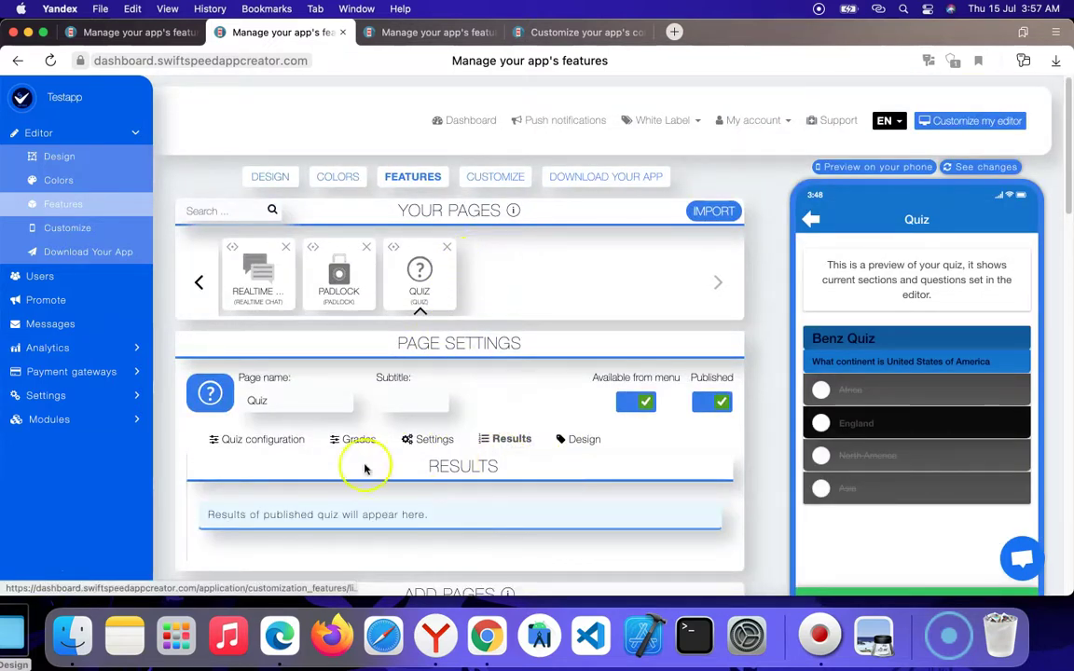
# Publish the configured quiz under the name My quiz and accept that it can no longer be modified
pyautogui.click(247, 442)
pyautogui.scroll(-8, 528, 467)
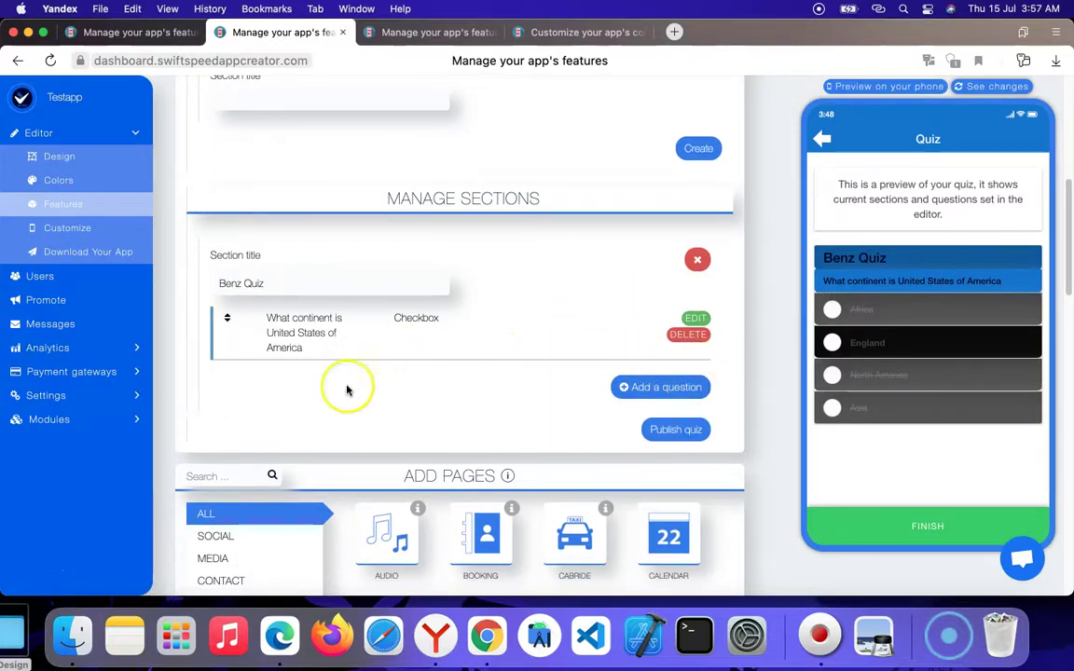
pyautogui.click(677, 430)
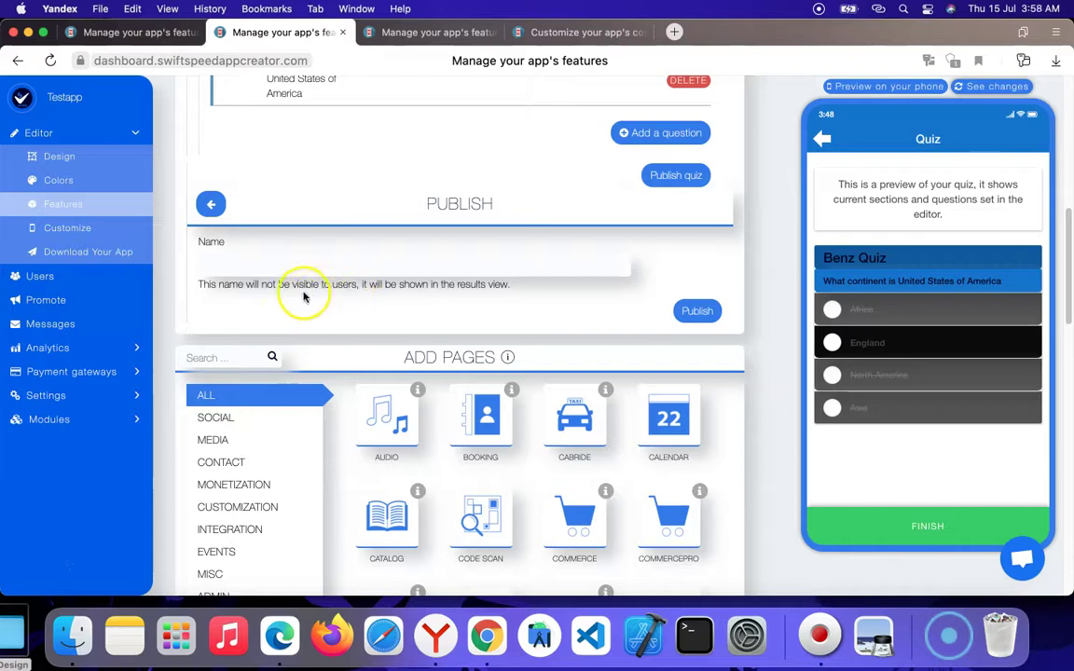
pyautogui.click(441, 266)
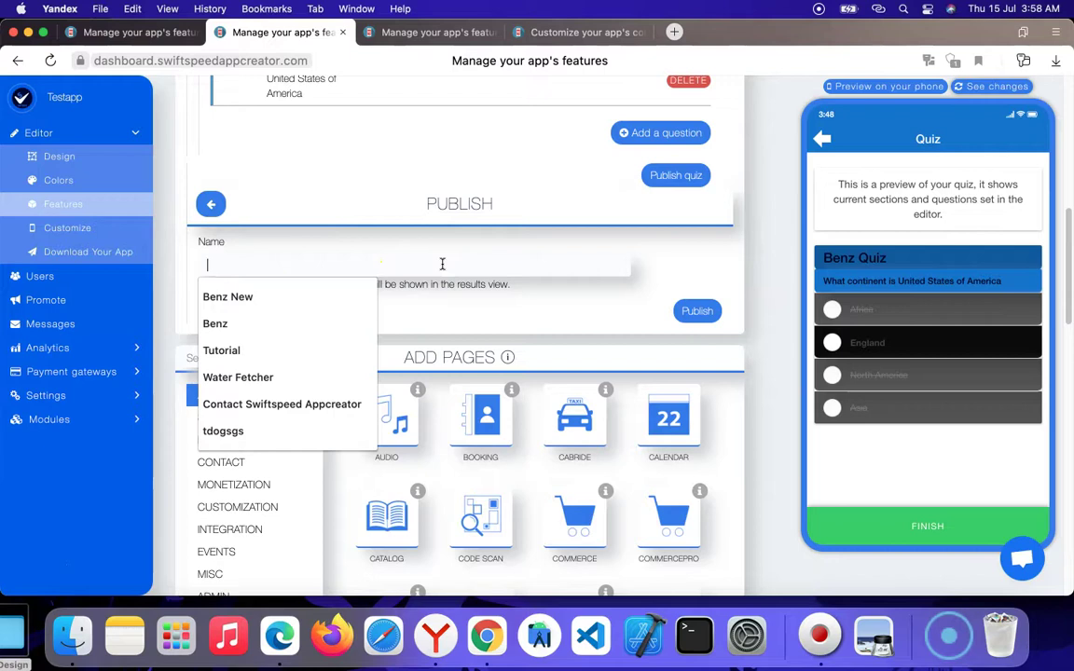
pyautogui.write('My')
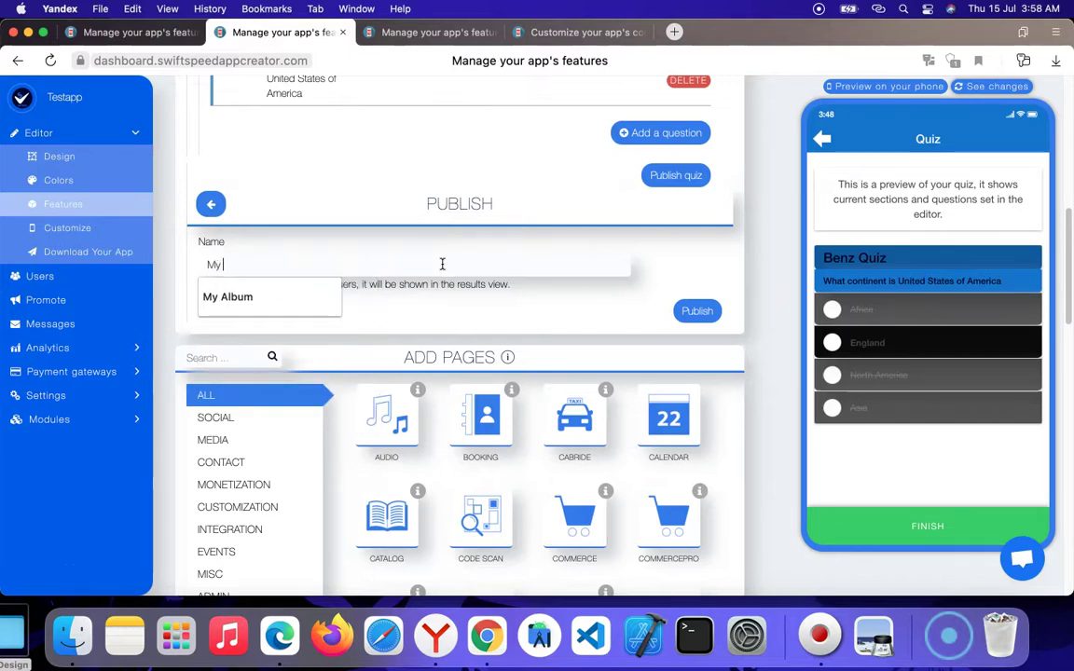
pyautogui.write(' quiz')
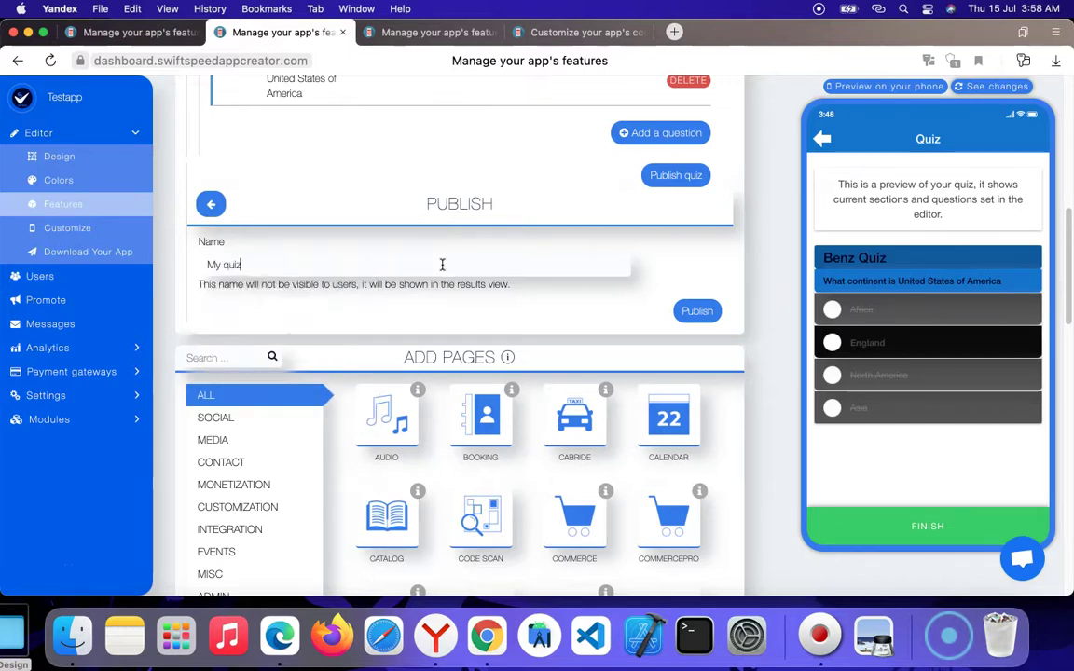
pyautogui.click(704, 310)
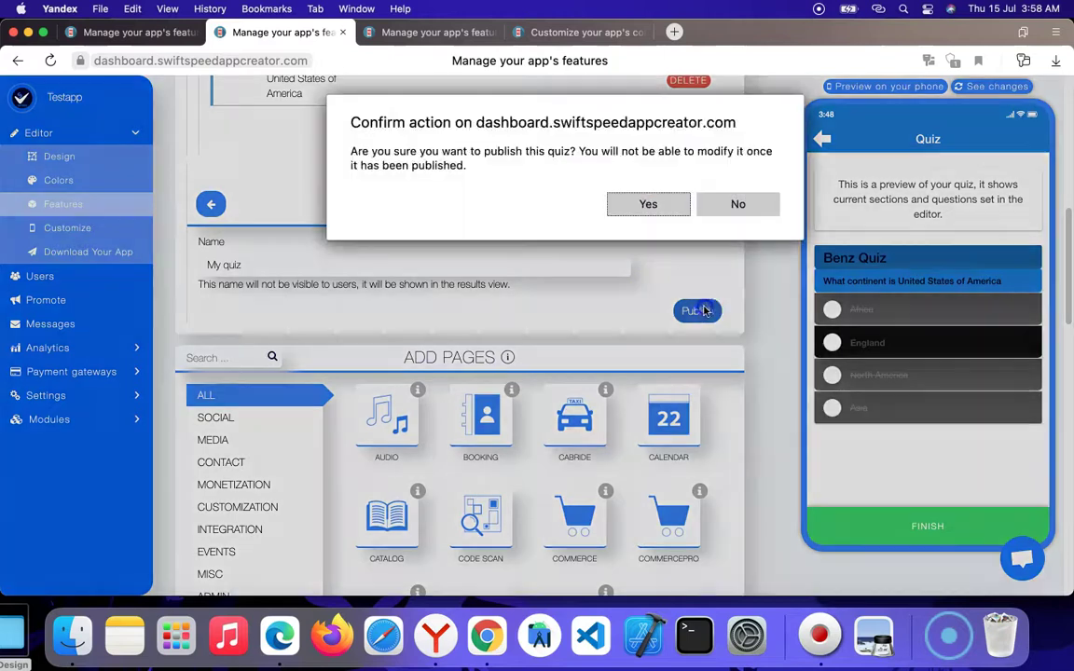
pyautogui.click(668, 203)
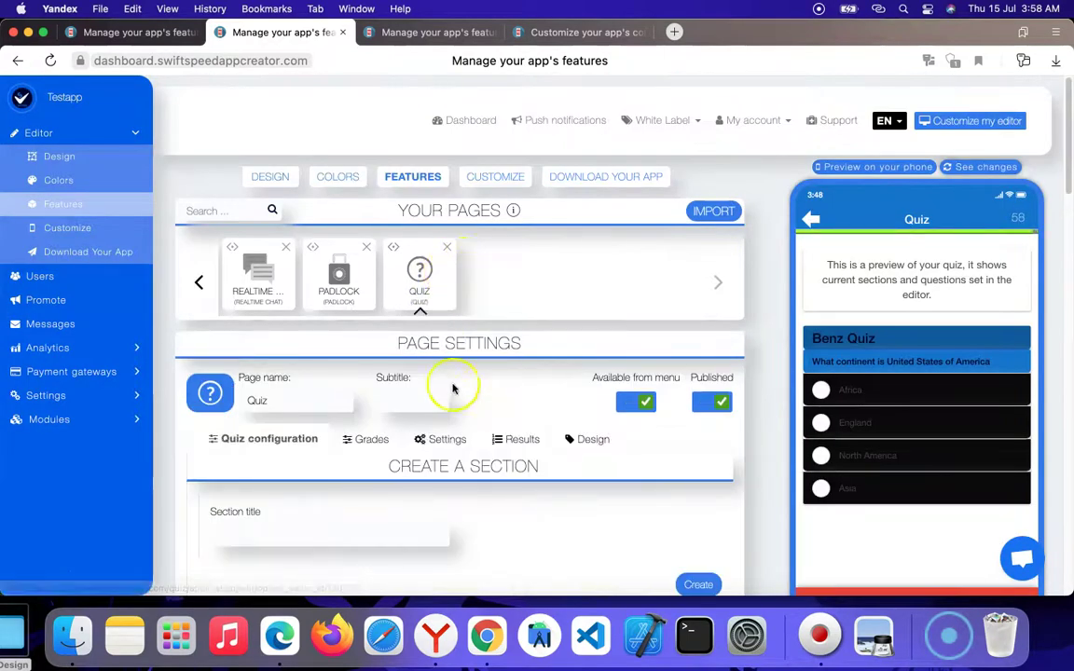
# Take the quiz in the phone preview, answering England, submit it and dismiss the notice
pyautogui.scroll(-3, 475, 364)
pyautogui.scroll(-3, 484, 368)
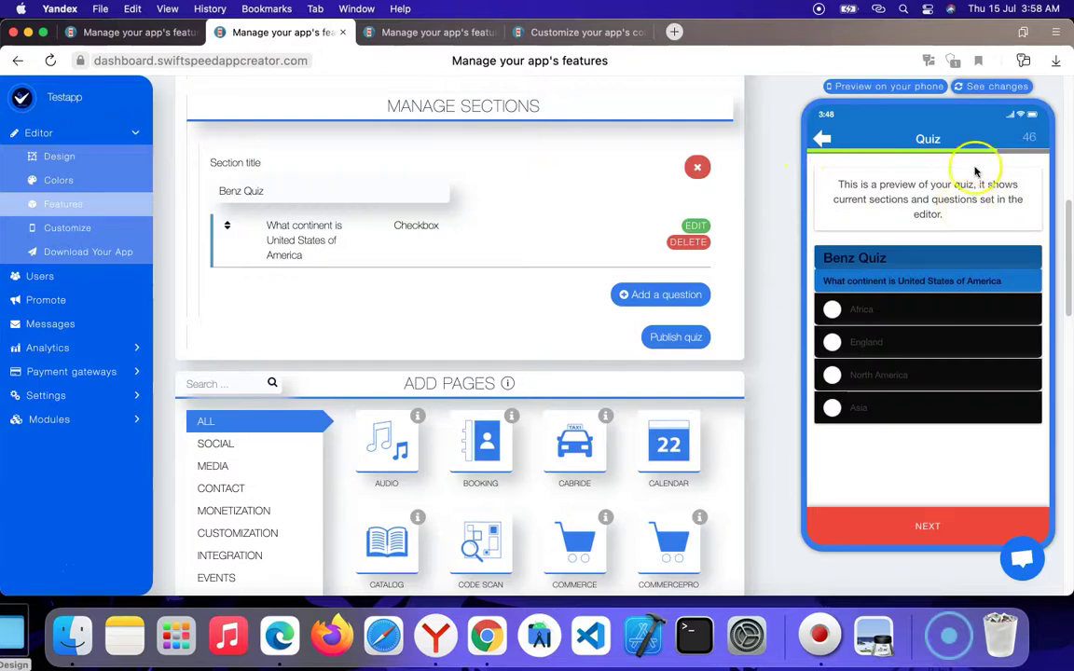
pyautogui.click(860, 343)
pyautogui.click(966, 517)
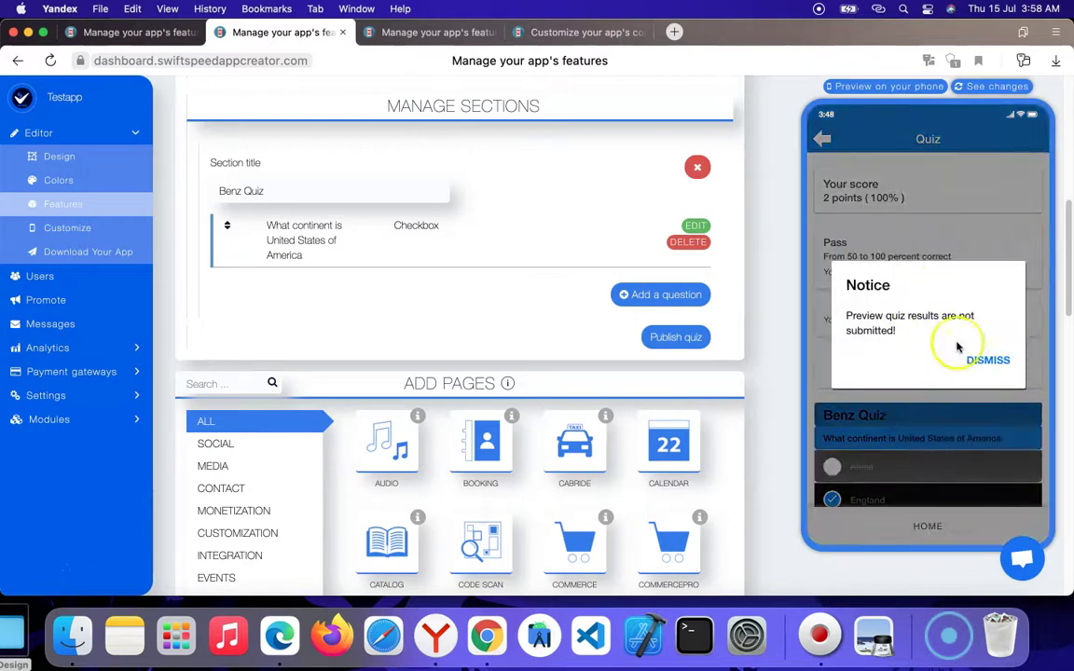
pyautogui.click(988, 360)
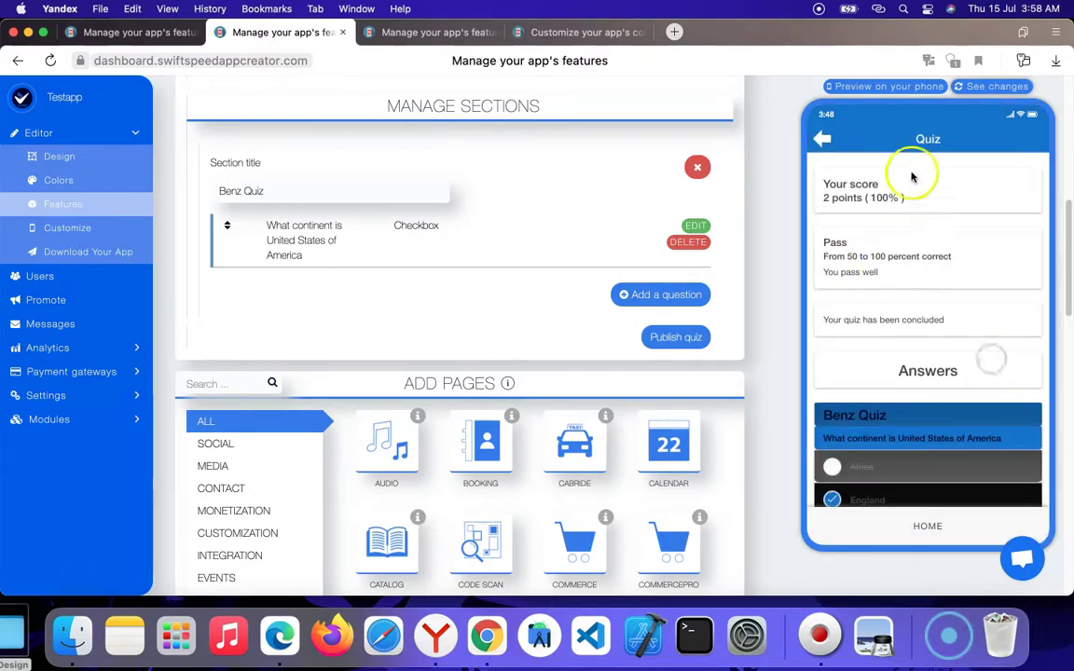
# Review the score, grade and marked answers on the quiz result screen in the phone preview
pyautogui.scroll(-5, 944, 338)
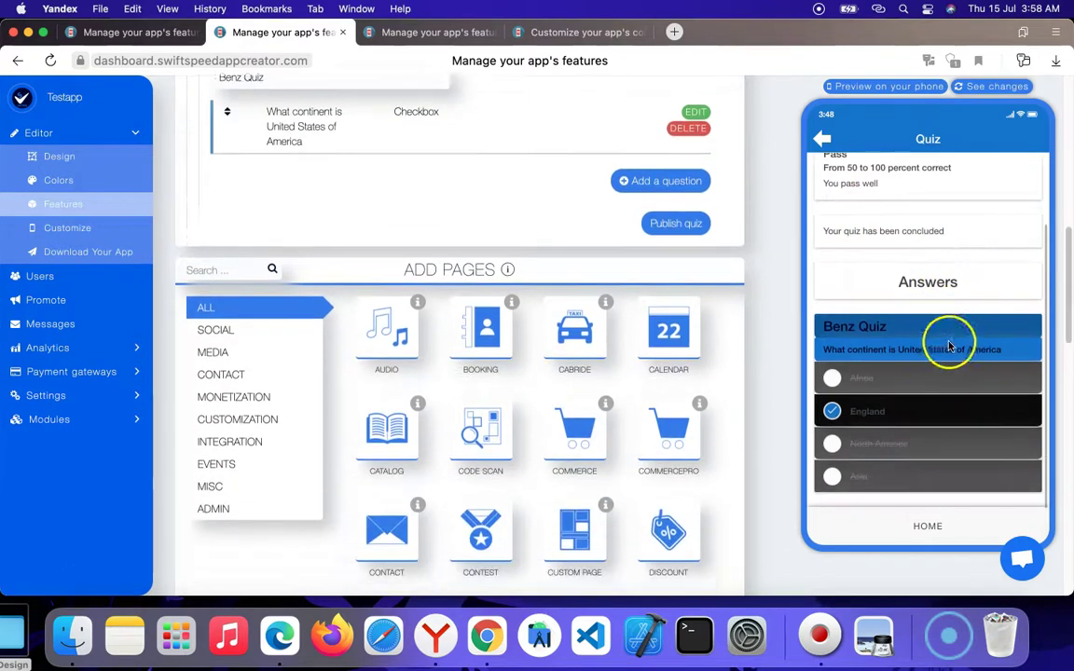
pyautogui.scroll(-5, 949, 347)
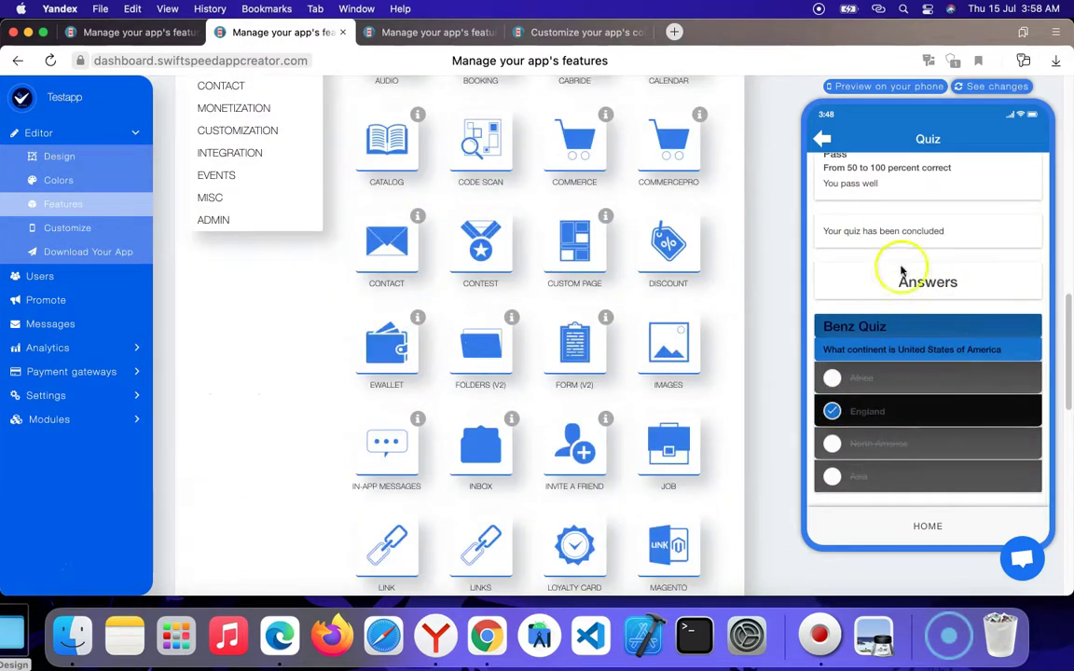
pyautogui.scroll(5, 900, 270)
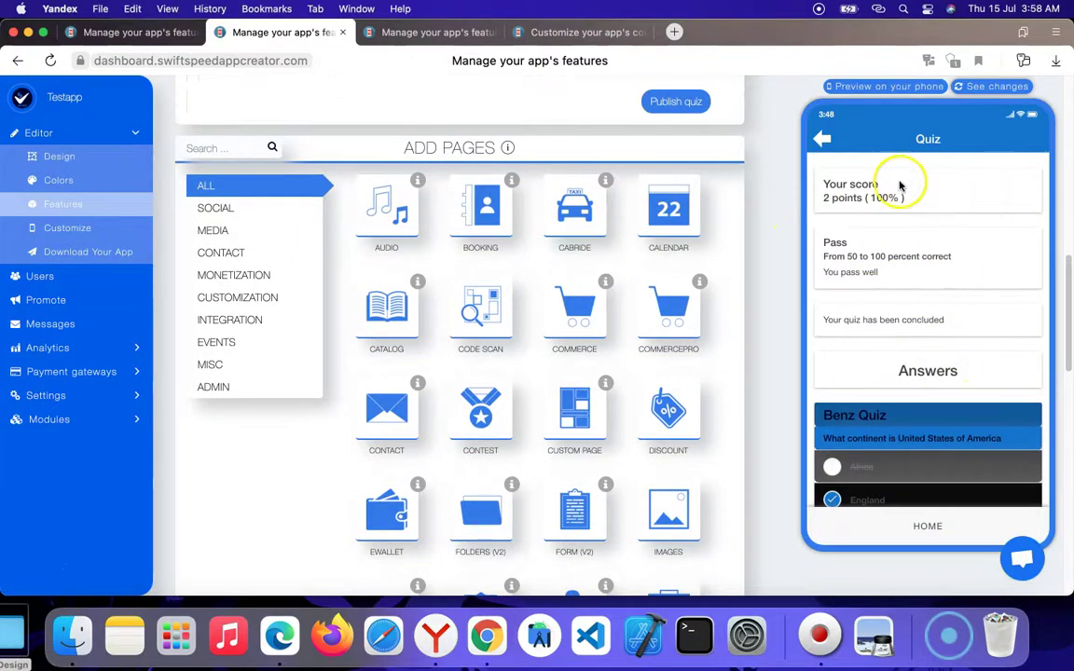
pyautogui.scroll(-10, 444, 391)
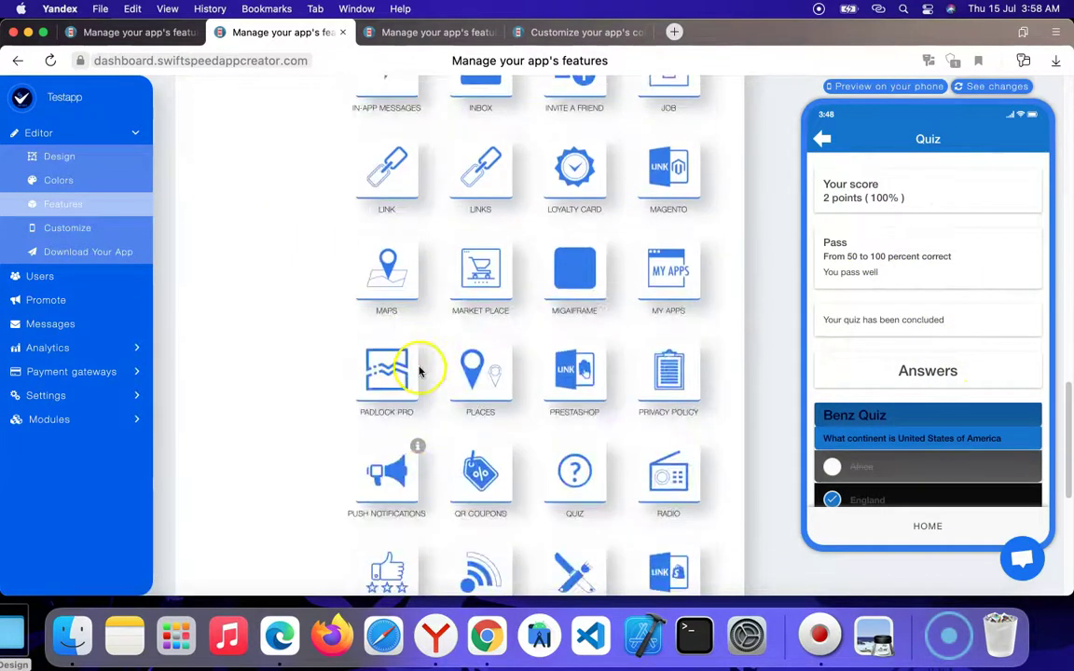
pyautogui.scroll(10, 419, 371)
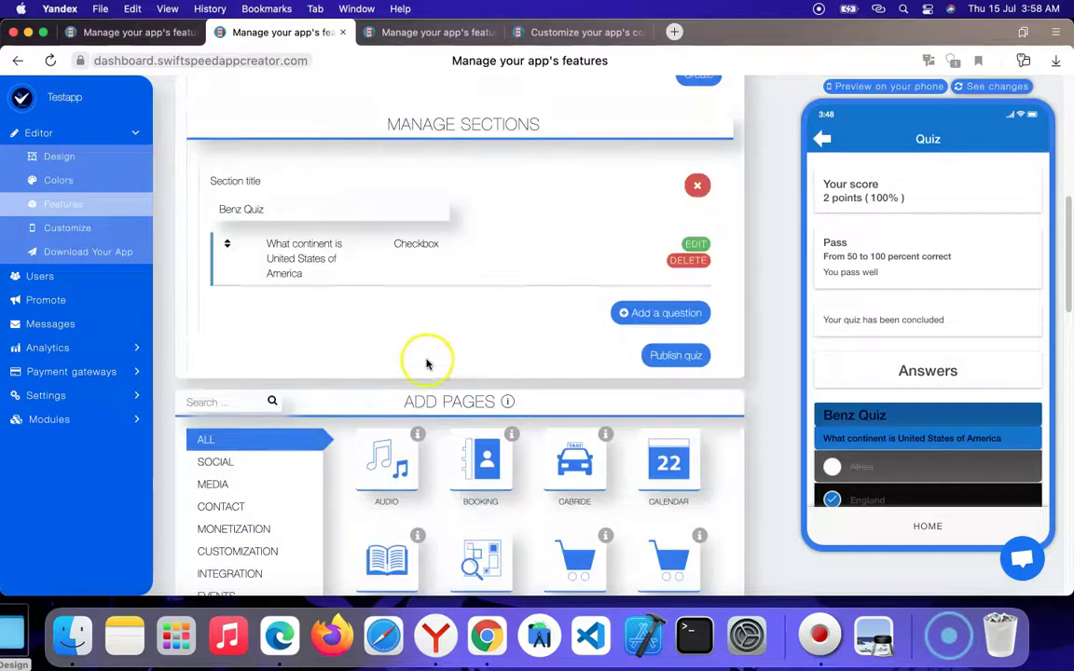
pyautogui.scroll(5, 438, 354)
pyautogui.scroll(-3, 445, 349)
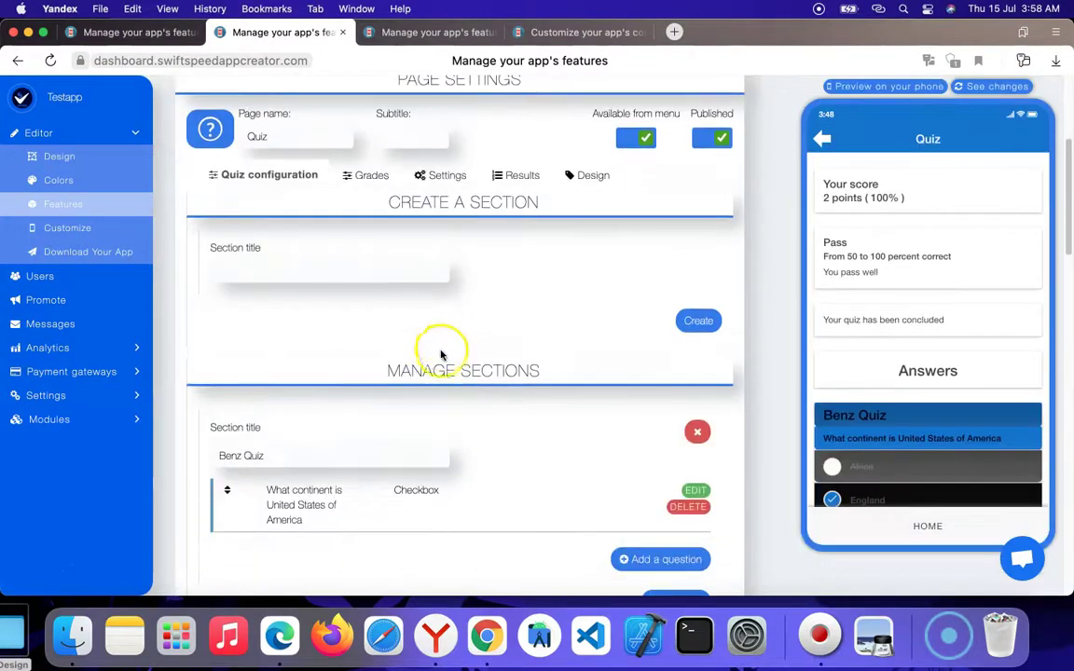